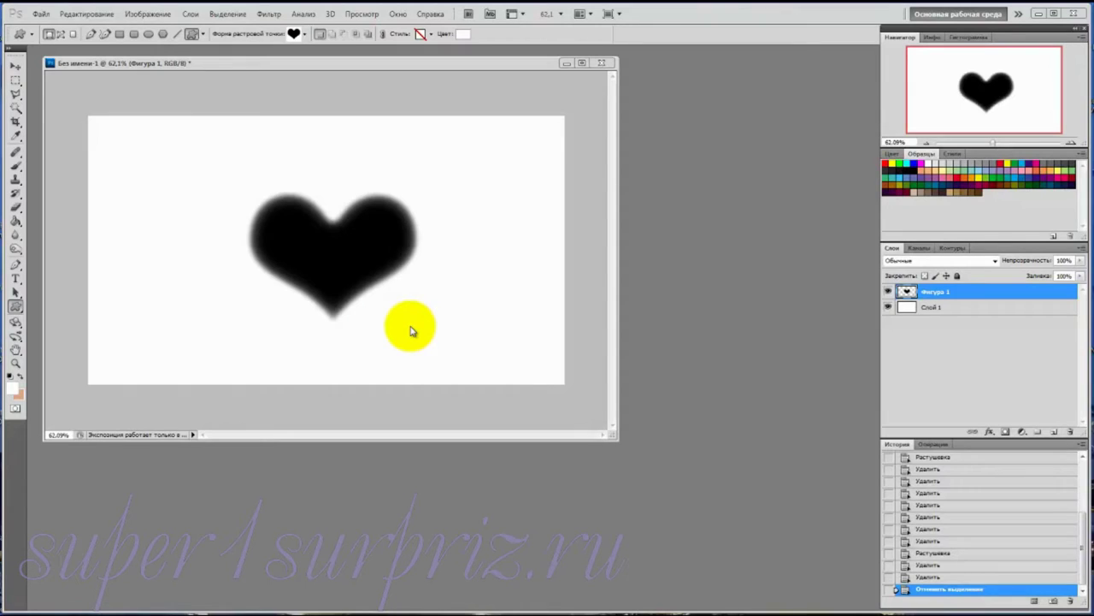
- Close the current heart document without saving and create a new 1280 × 720 px document at 72 ppi with transparent background
click(602, 63)
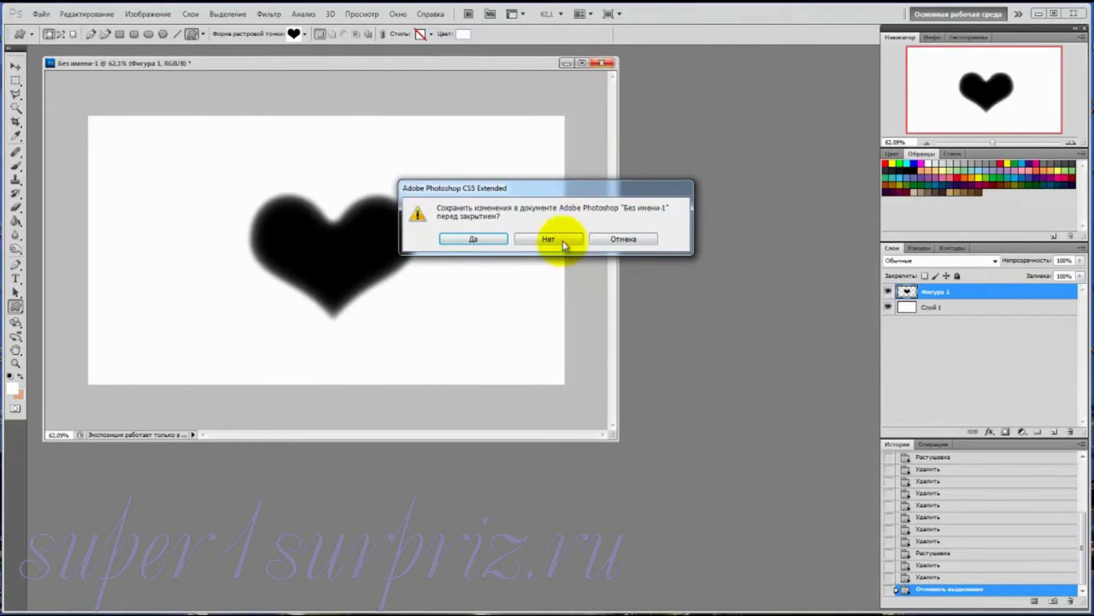
click(558, 240)
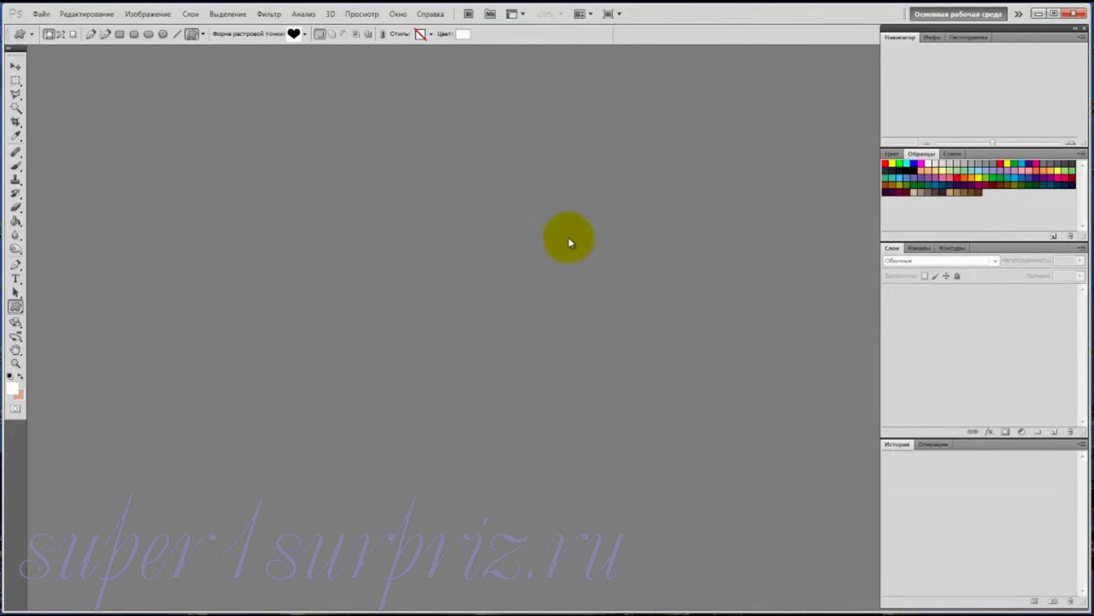
click(39, 16)
click(43, 28)
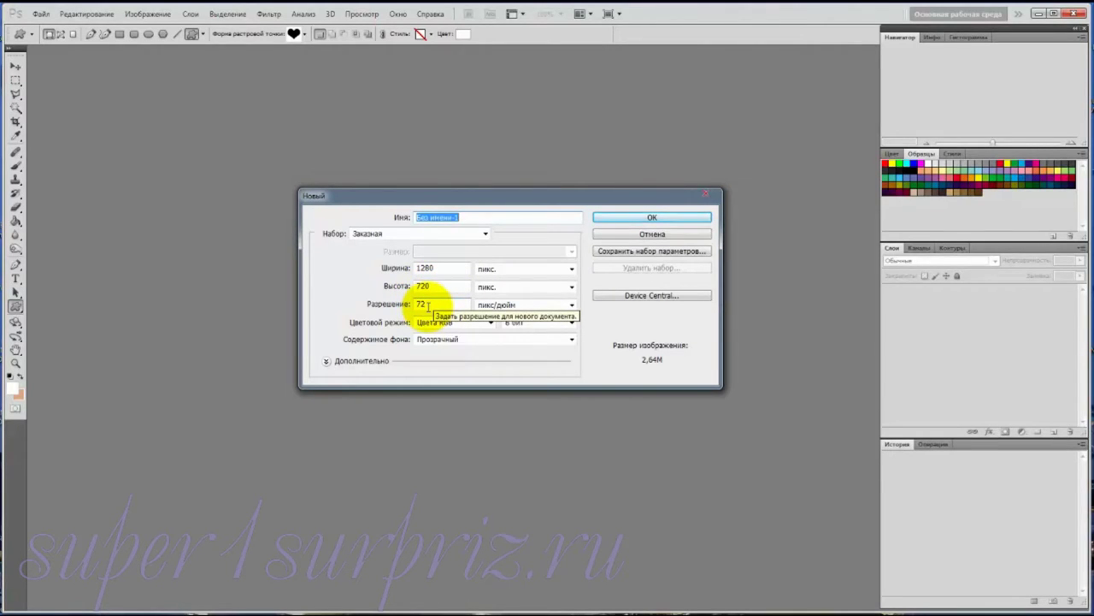
click(664, 217)
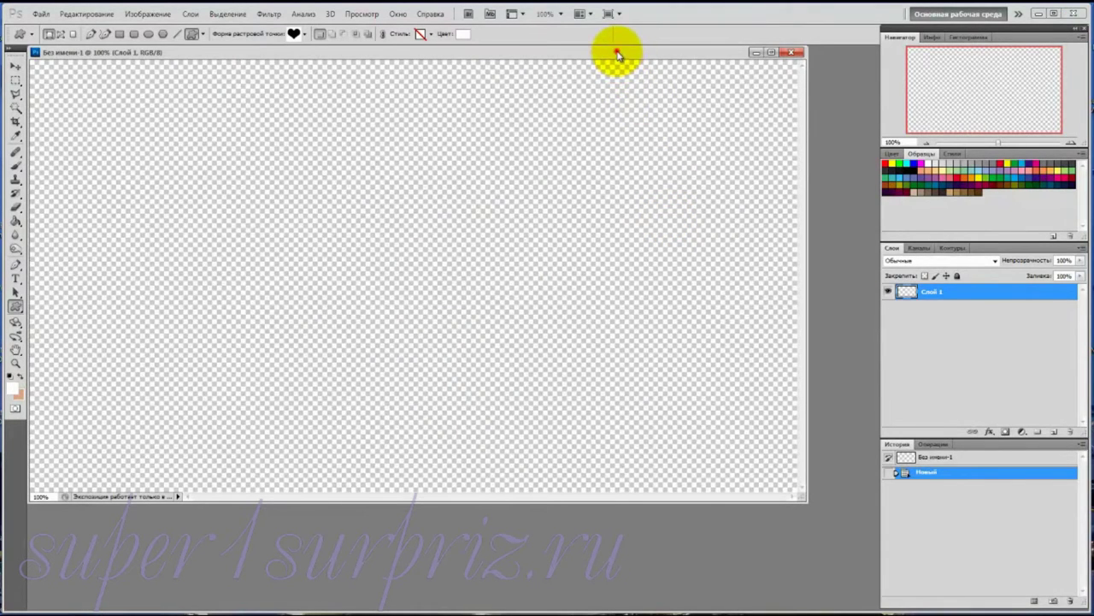
drag(619, 54, 628, 74)
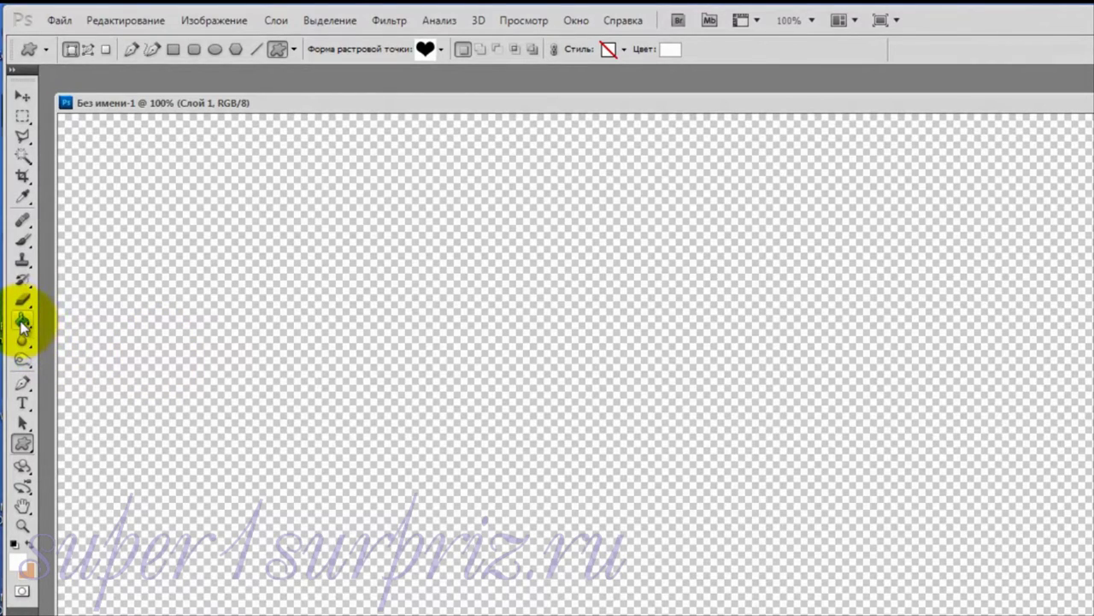
- Fill the empty layer with white using the Paint Bucket and add a new layer above it
click(23, 323)
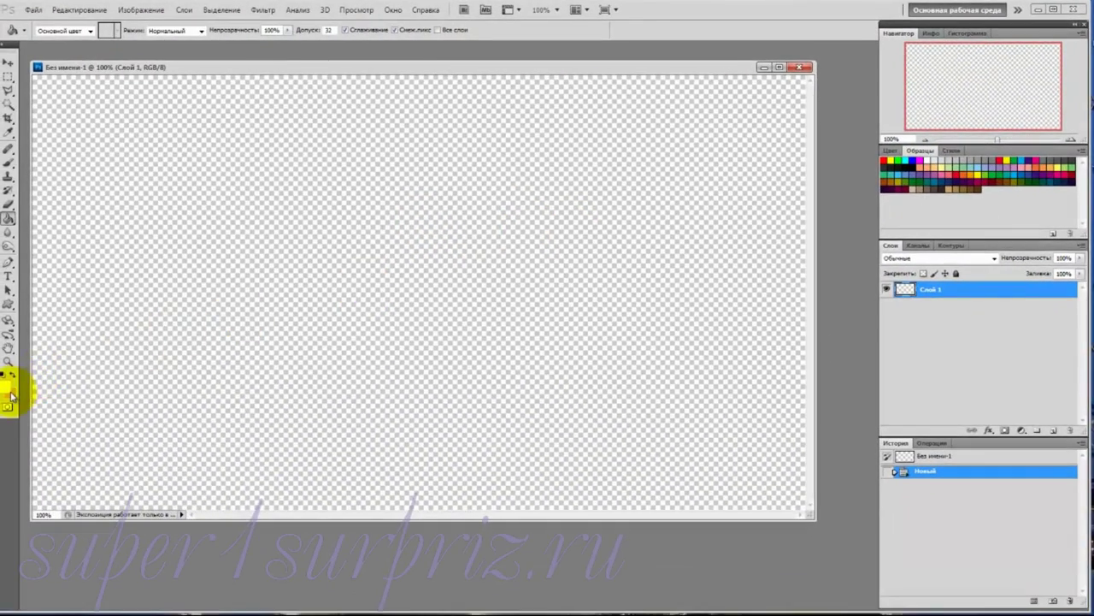
click(445, 231)
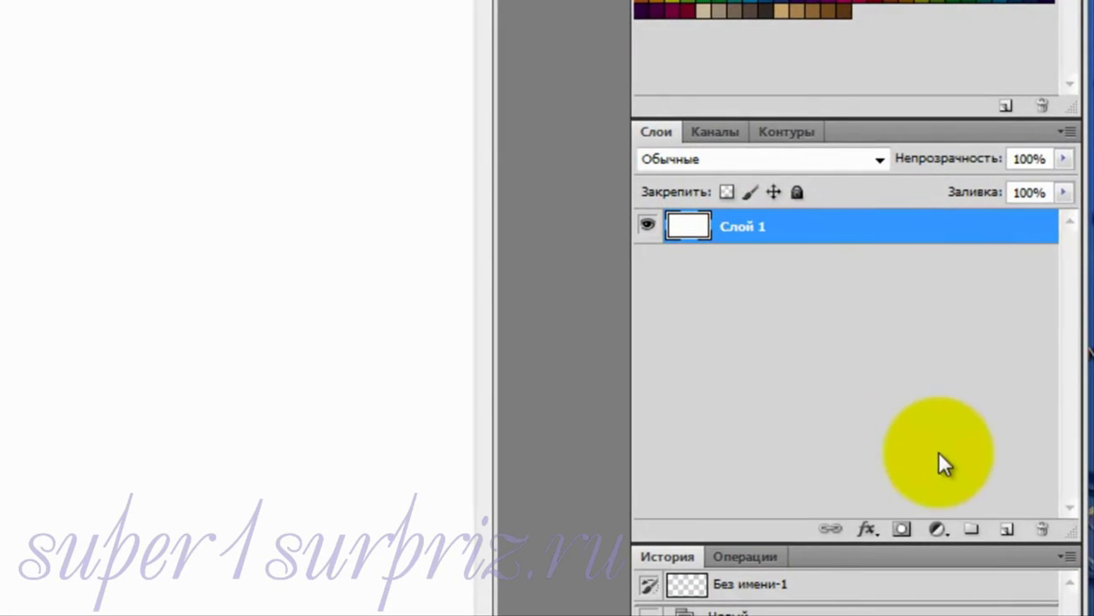
click(1009, 532)
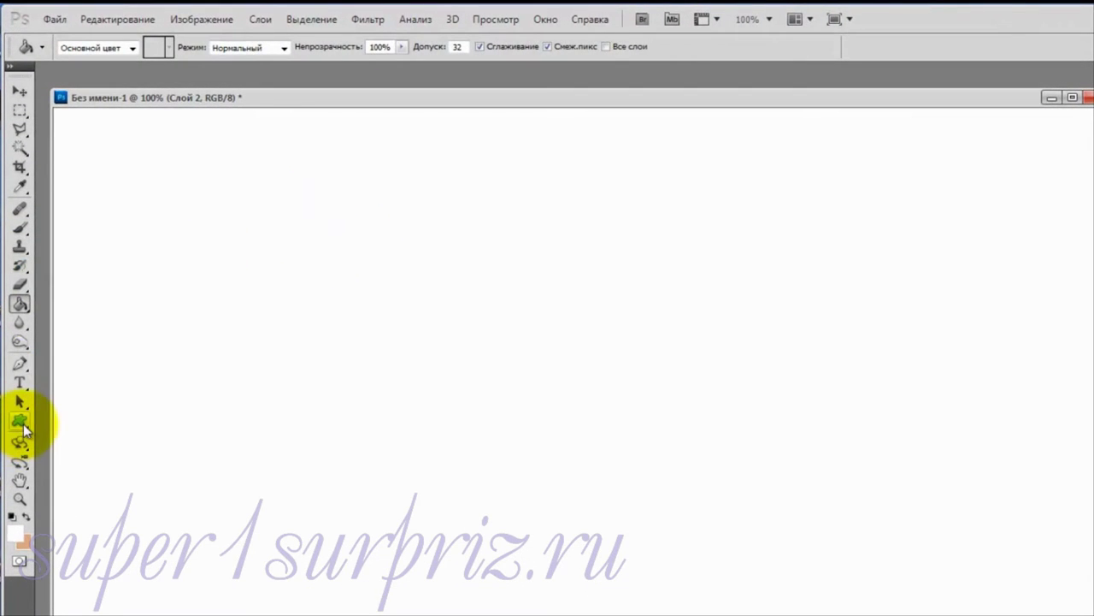
- Draw a large heart in the middle of the canvas with the Custom Shape tool's solid heart shape
click(21, 422)
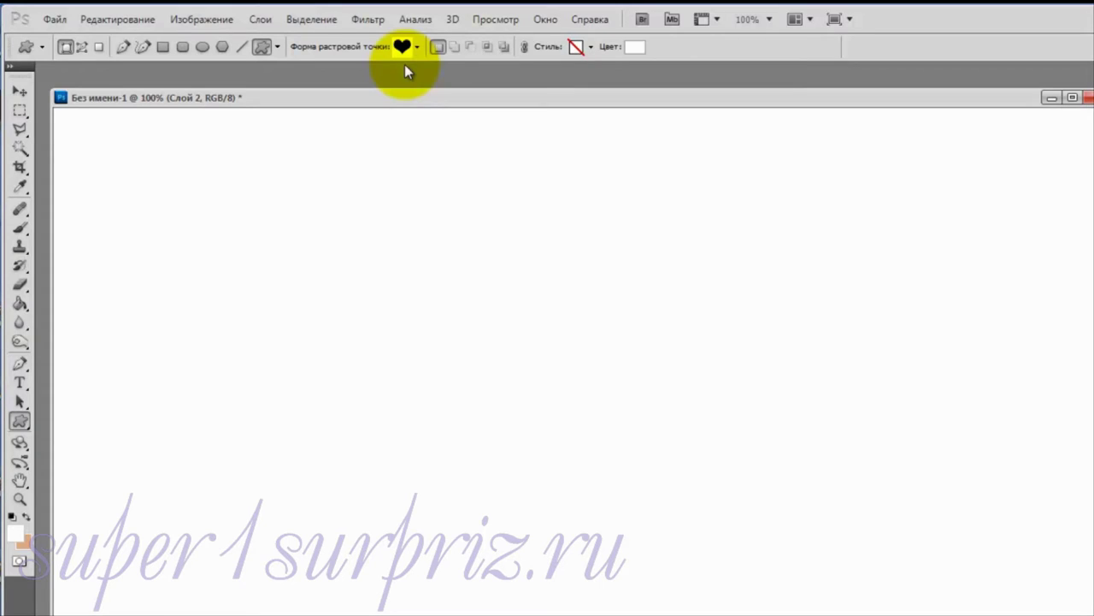
click(418, 47)
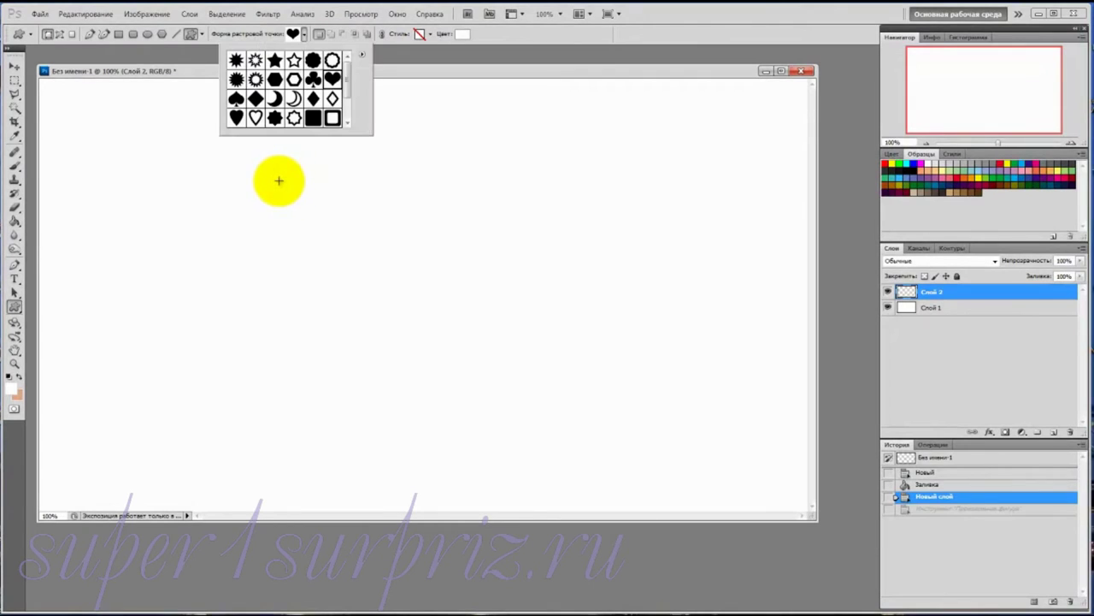
click(278, 180)
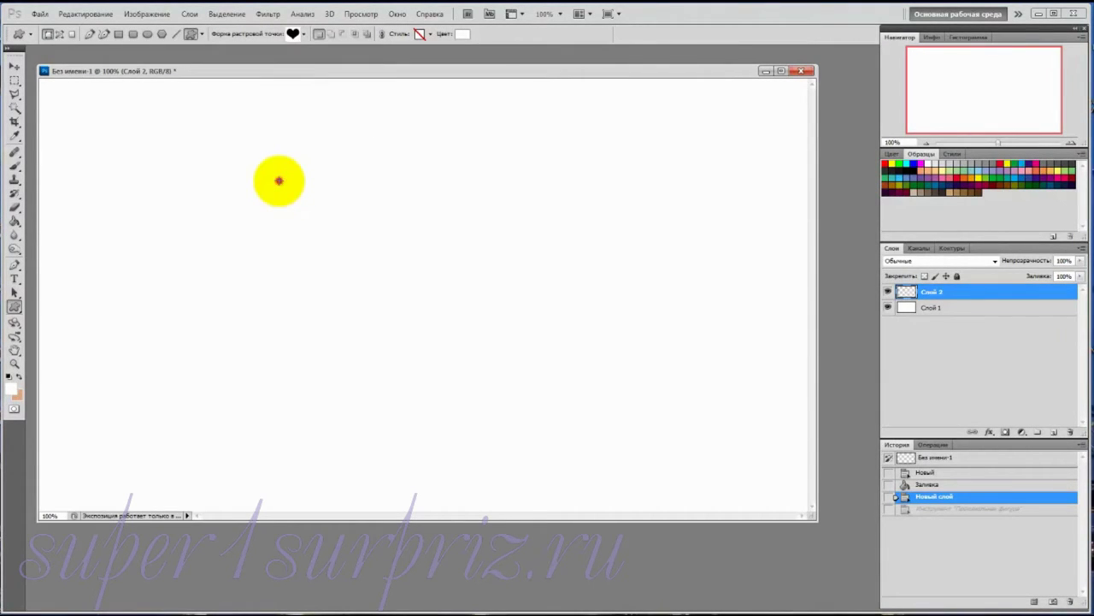
drag(279, 180, 586, 427)
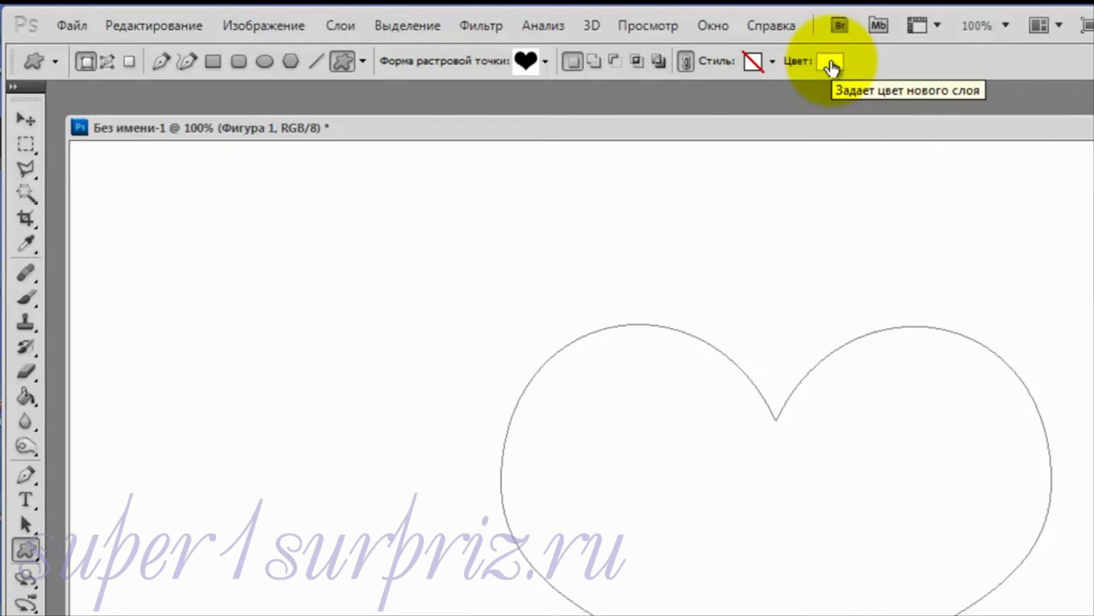
- Set the heart shape's fill colour to pure black with R 0, G 0, B 0
click(829, 63)
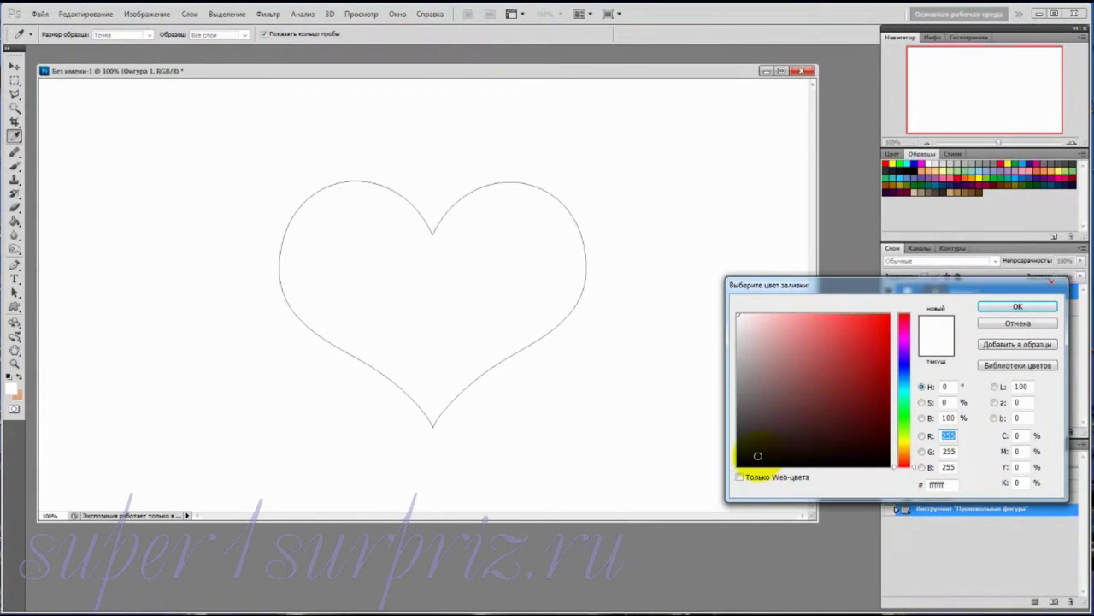
click(740, 464)
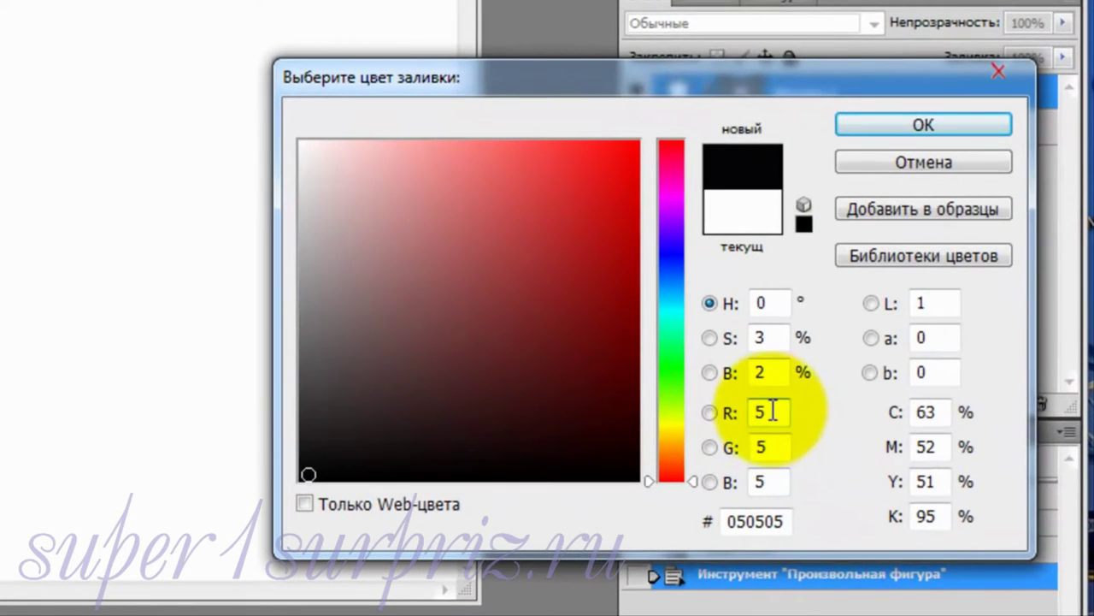
click(773, 411)
double_click(773, 411)
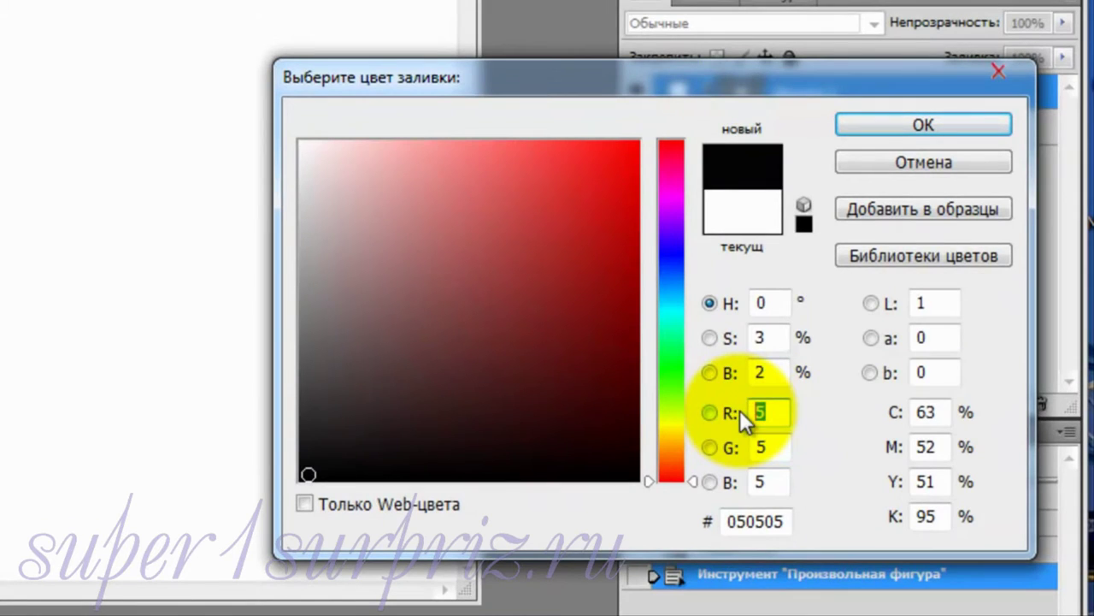
text(0)
double_click(770, 445)
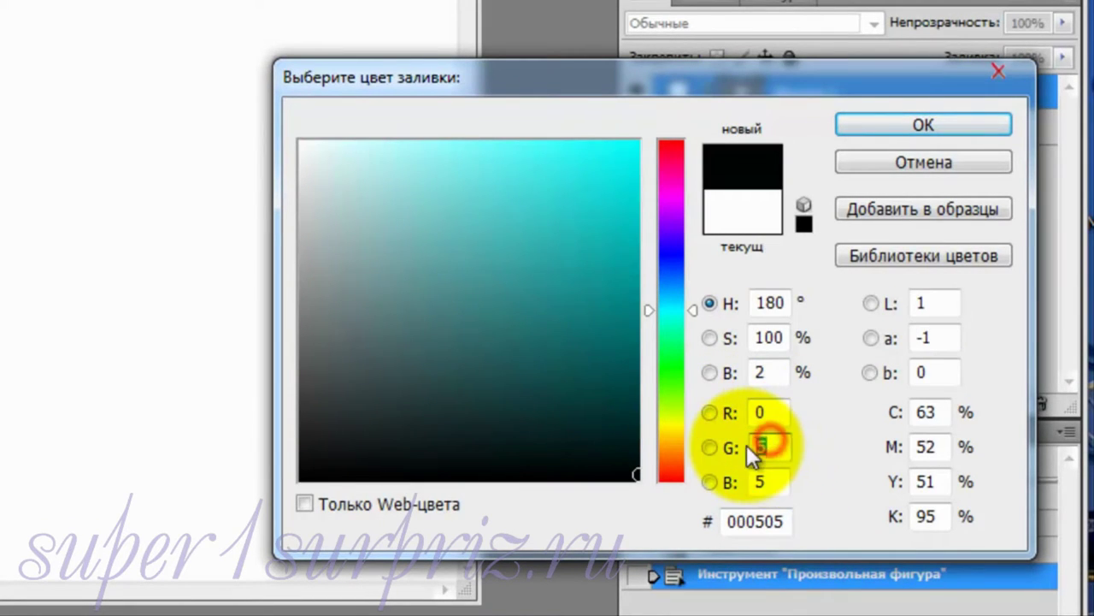
text(0)
click(774, 482)
double_click(774, 483)
text(0)
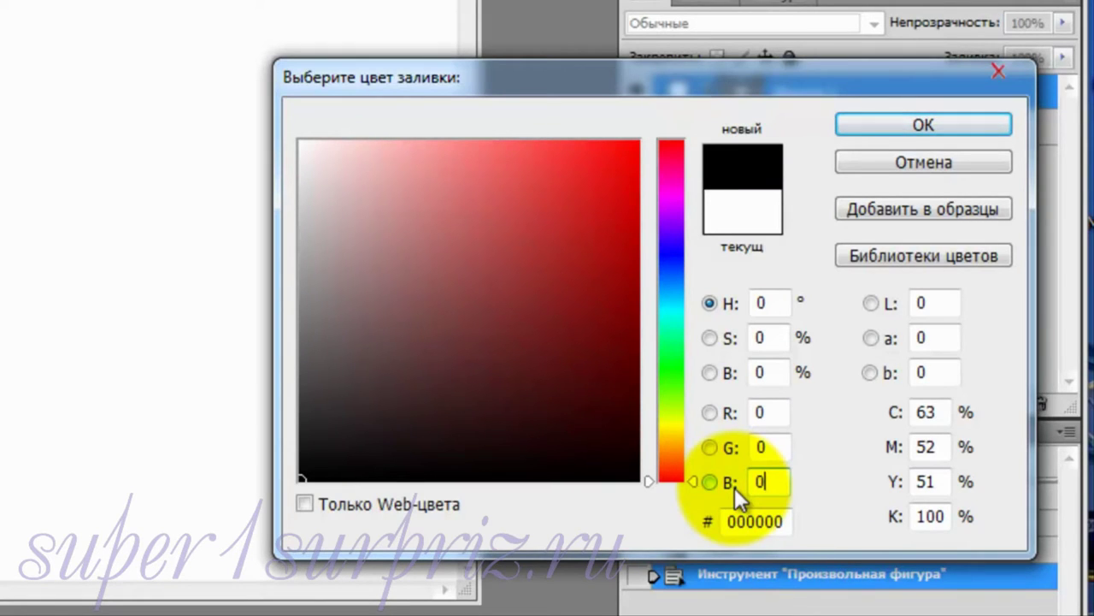
click(890, 127)
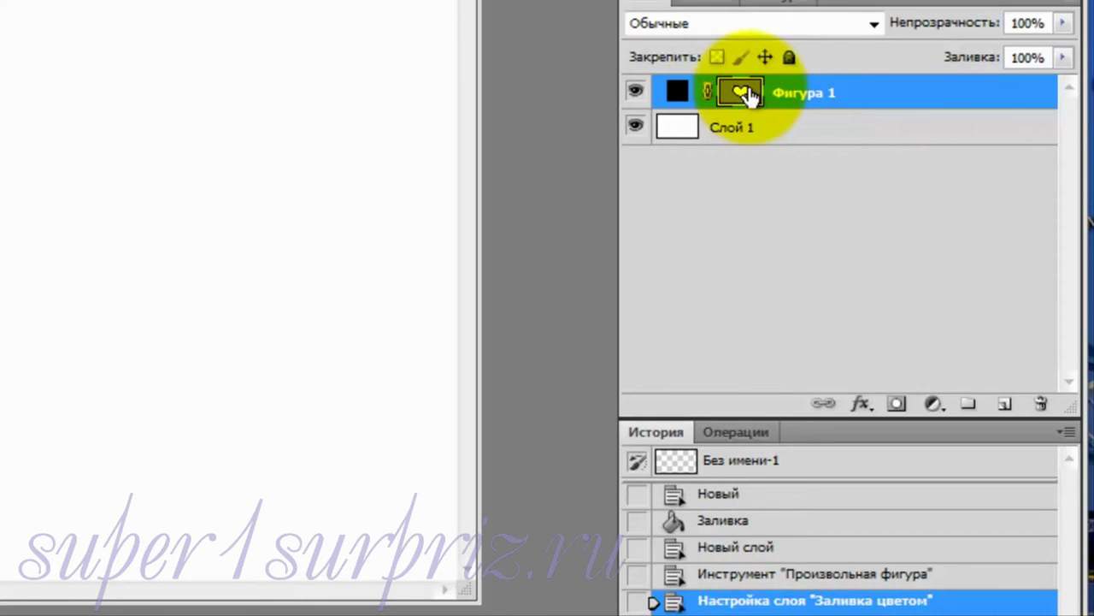
- Rasterize the heart's shape layer and load its transparency as a new selection
right_click(798, 94)
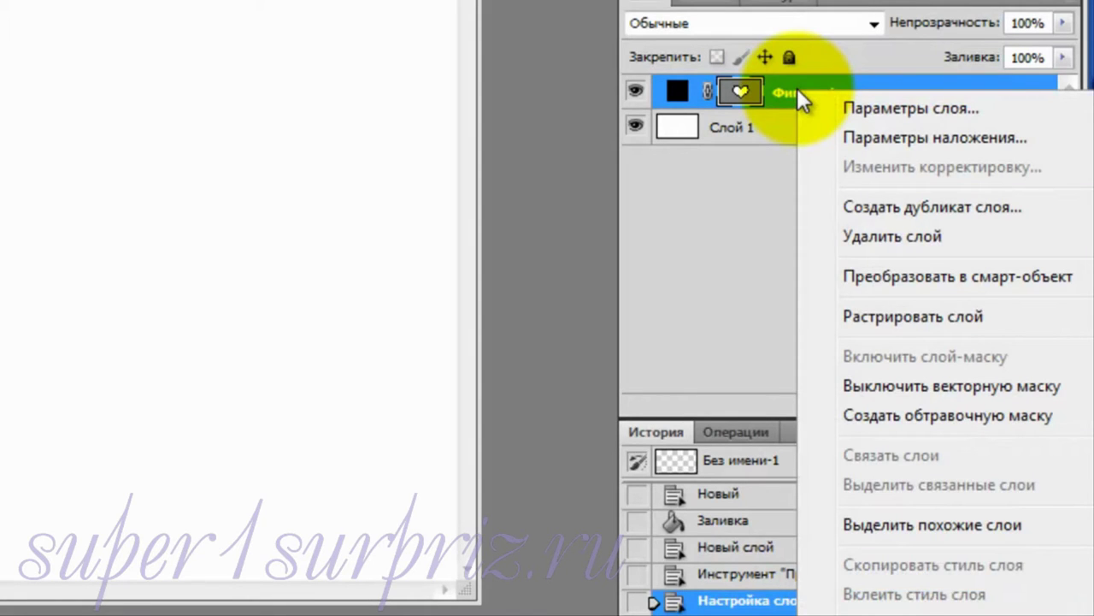
click(854, 317)
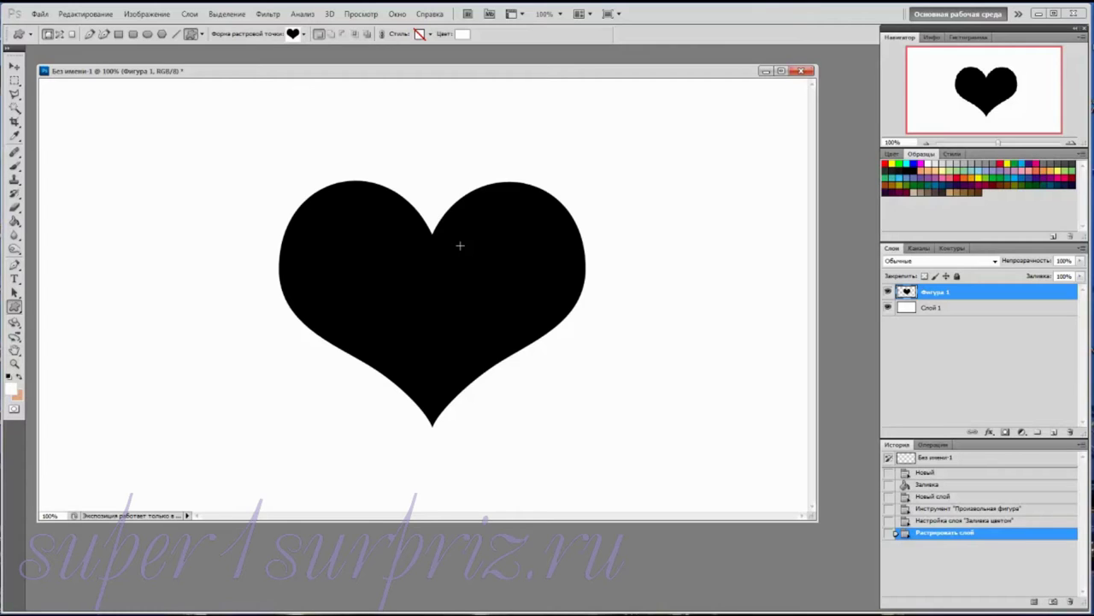
click(465, 184)
click(224, 15)
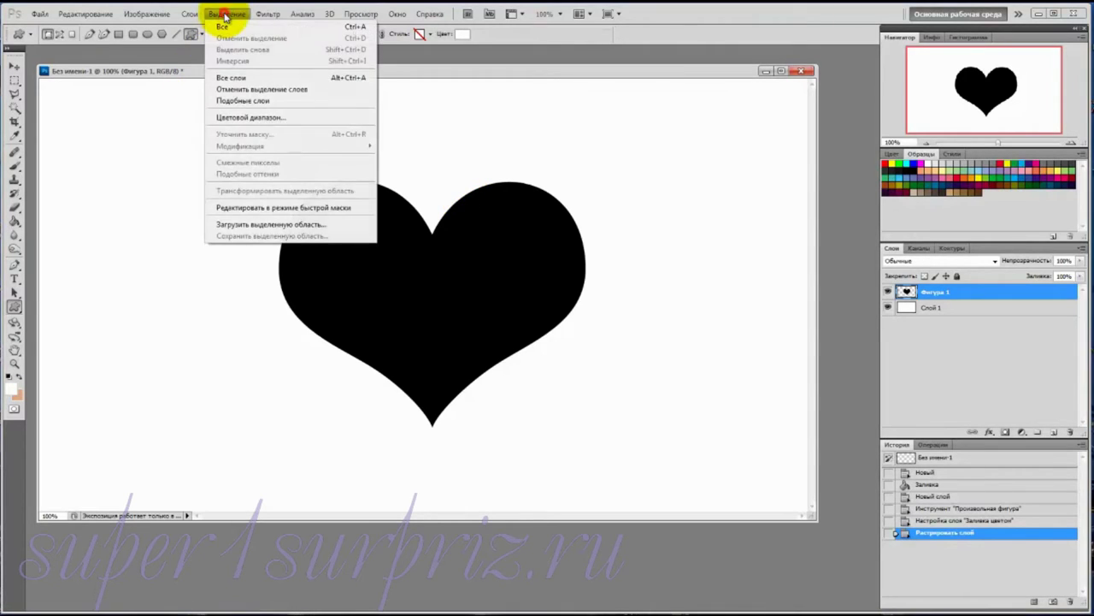
click(231, 227)
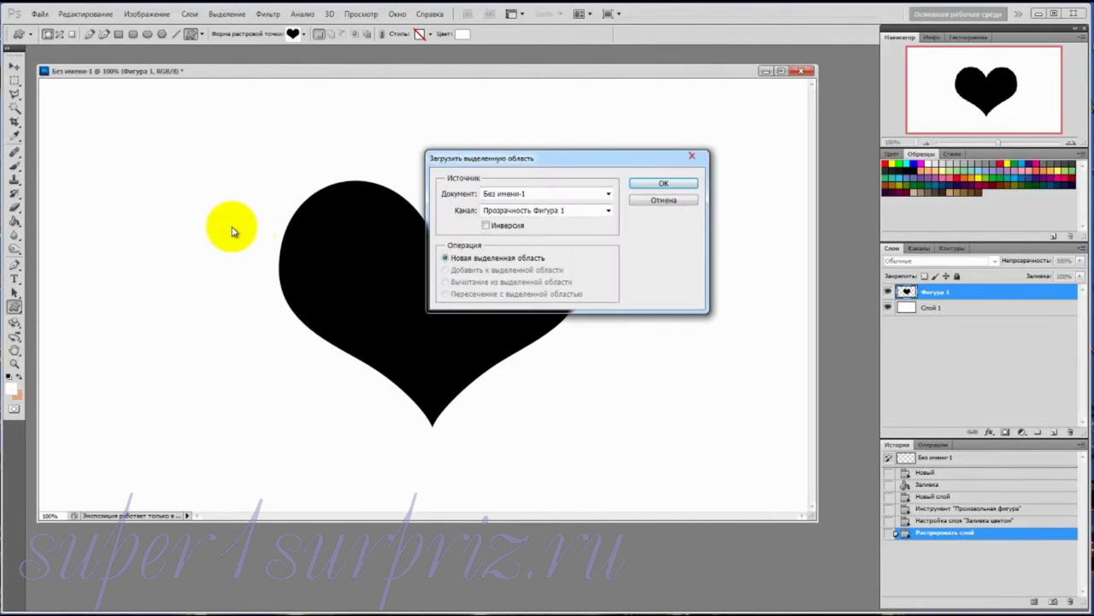
click(652, 187)
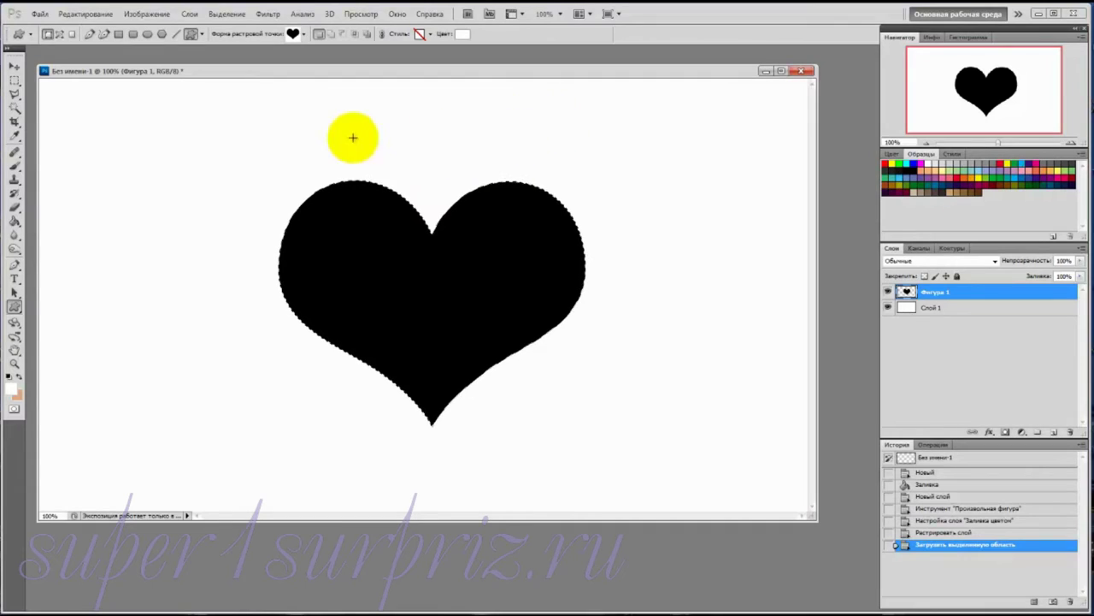
- Invert the heart selection and feather it with a radius of 10 pixels
click(227, 14)
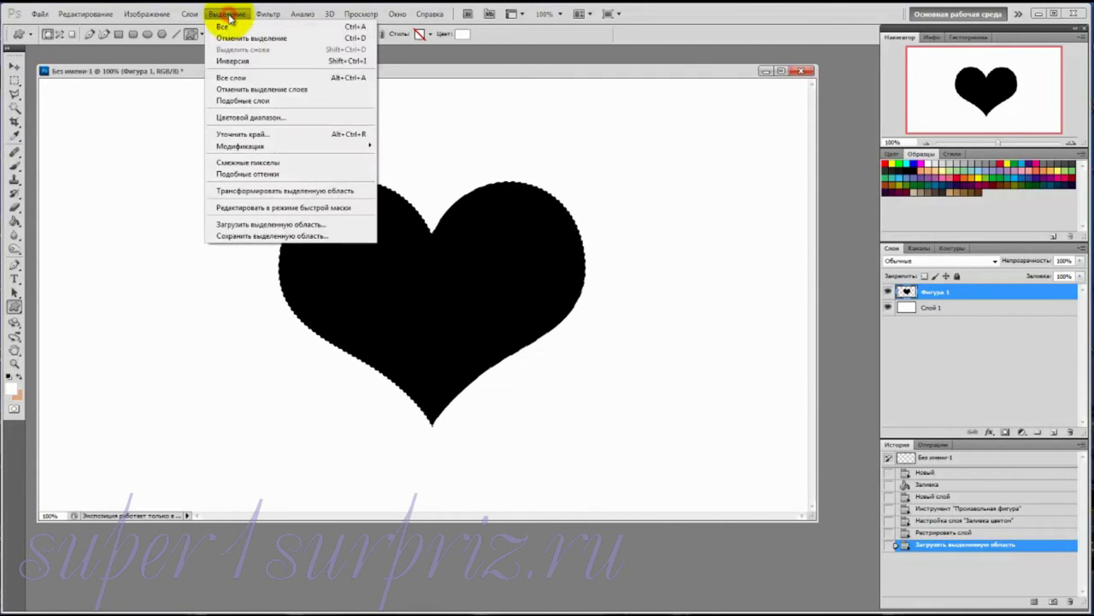
click(230, 63)
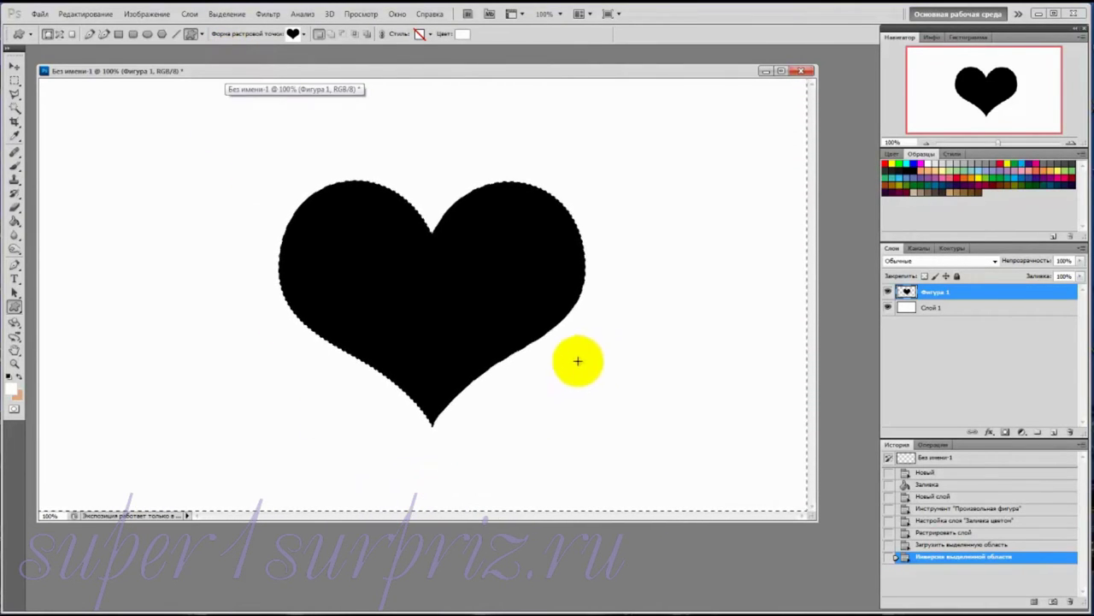
click(227, 15)
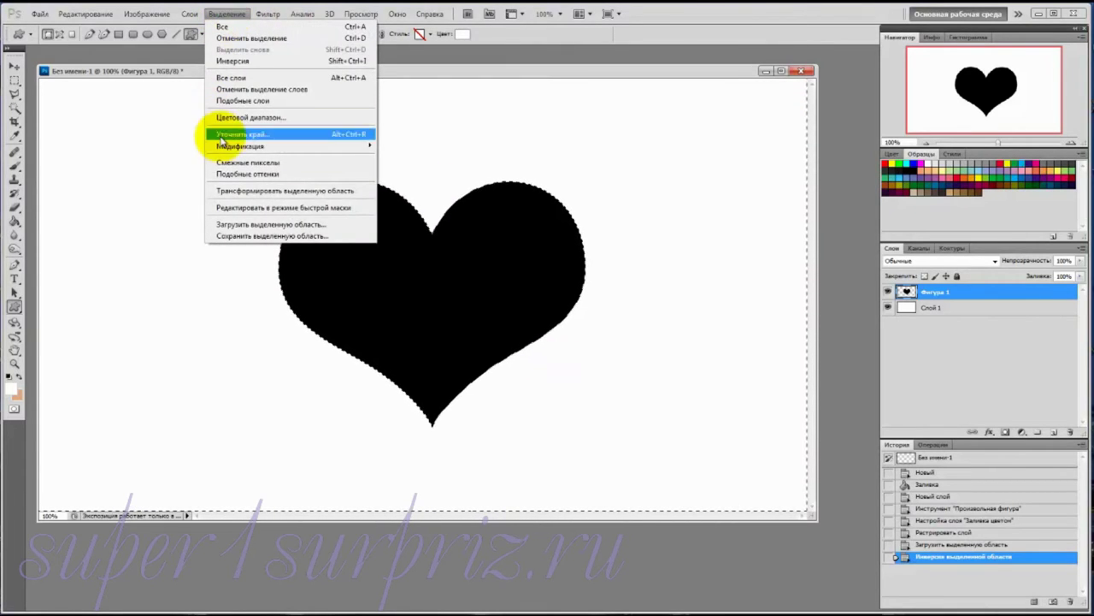
mouse_move(229, 147)
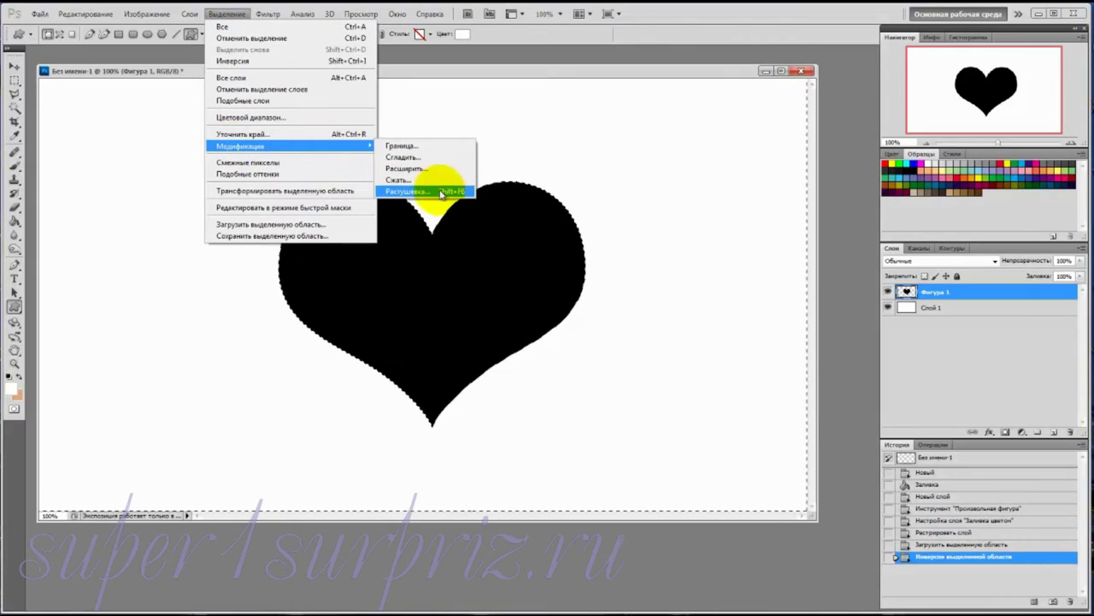
click(417, 191)
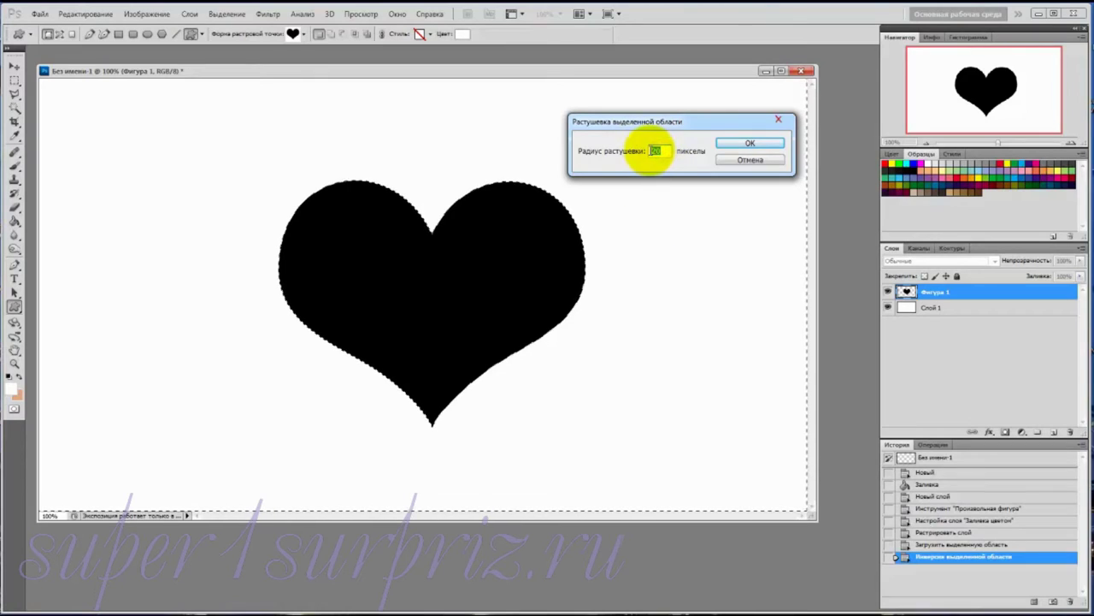
text(1)
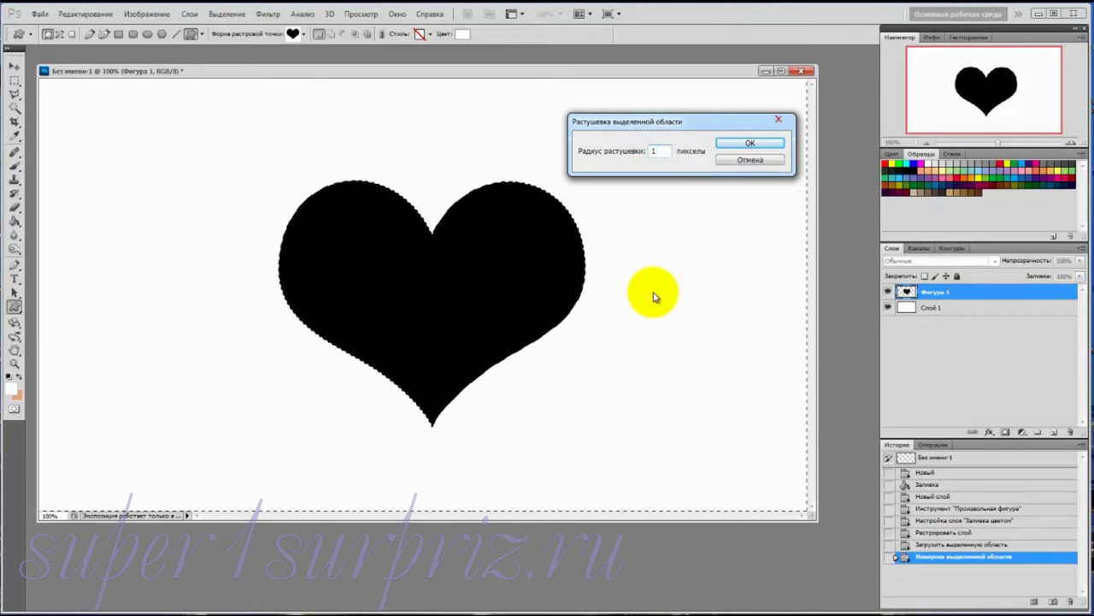
text(0)
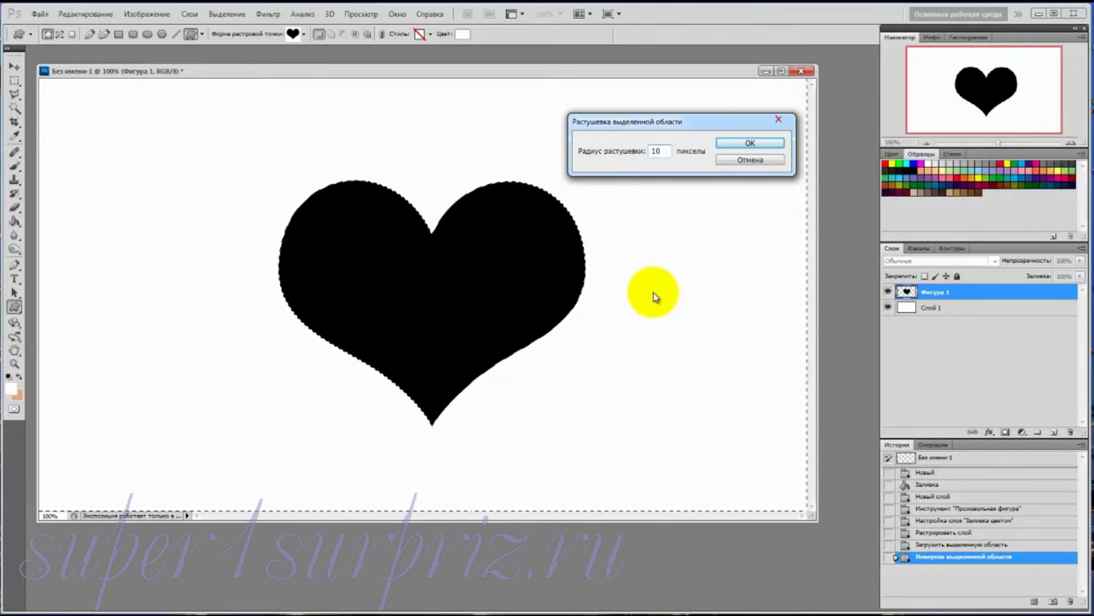
click(739, 144)
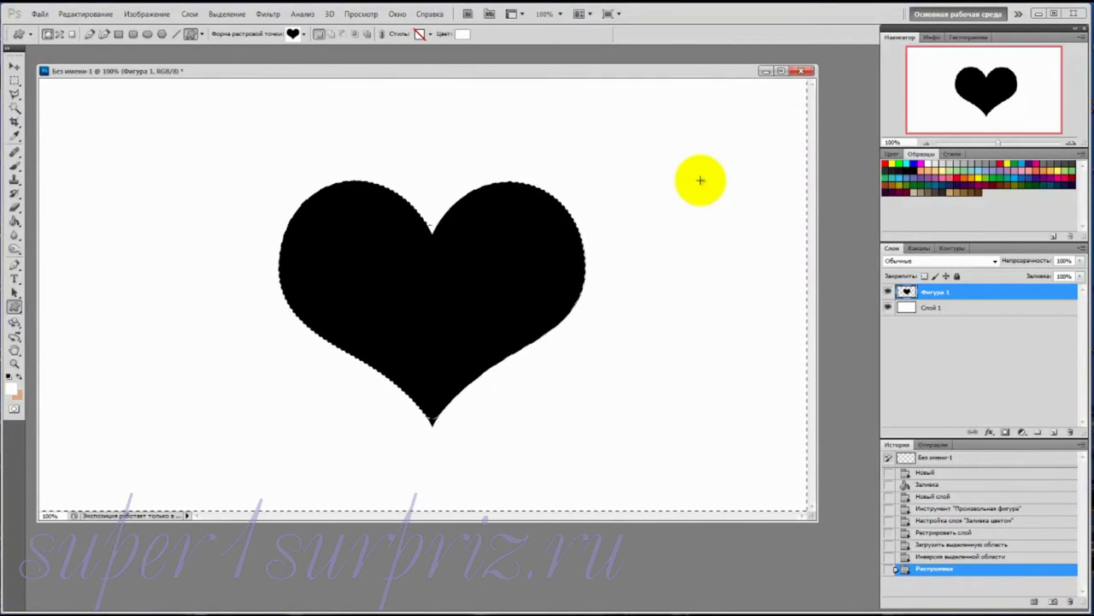
- Delete the feathered selection's contents four times to soften the heart's edges
key(Delete)
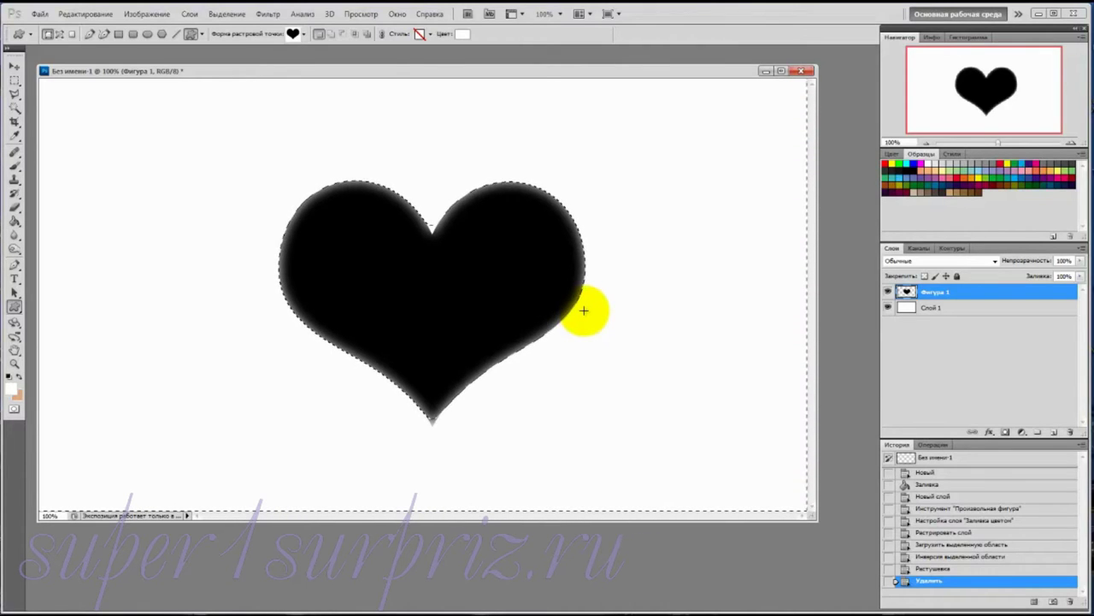
key(Delete)
key(Delete)
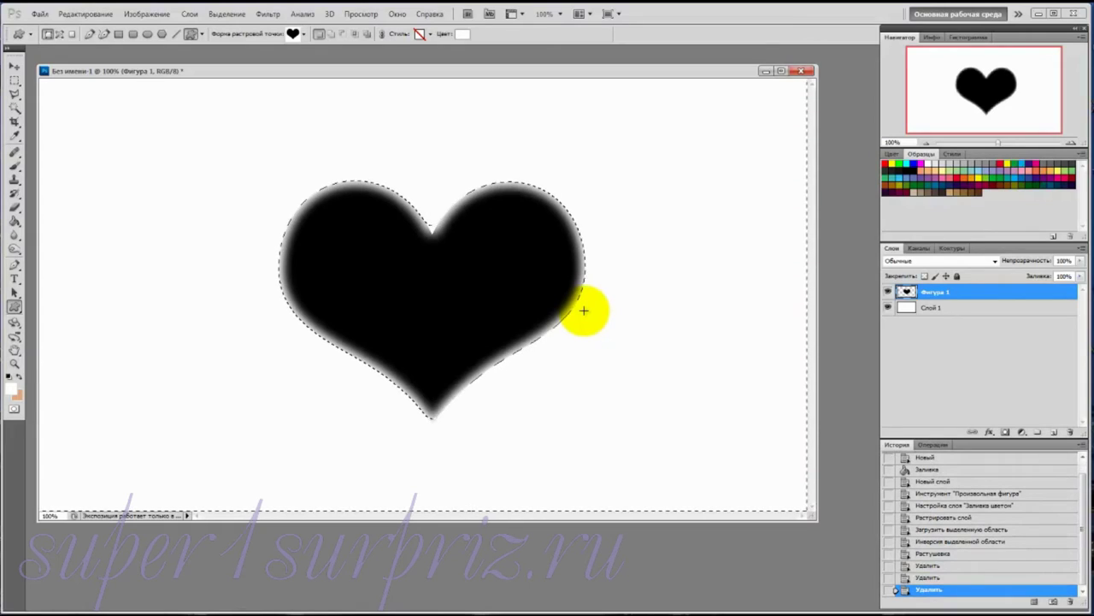
key(Delete)
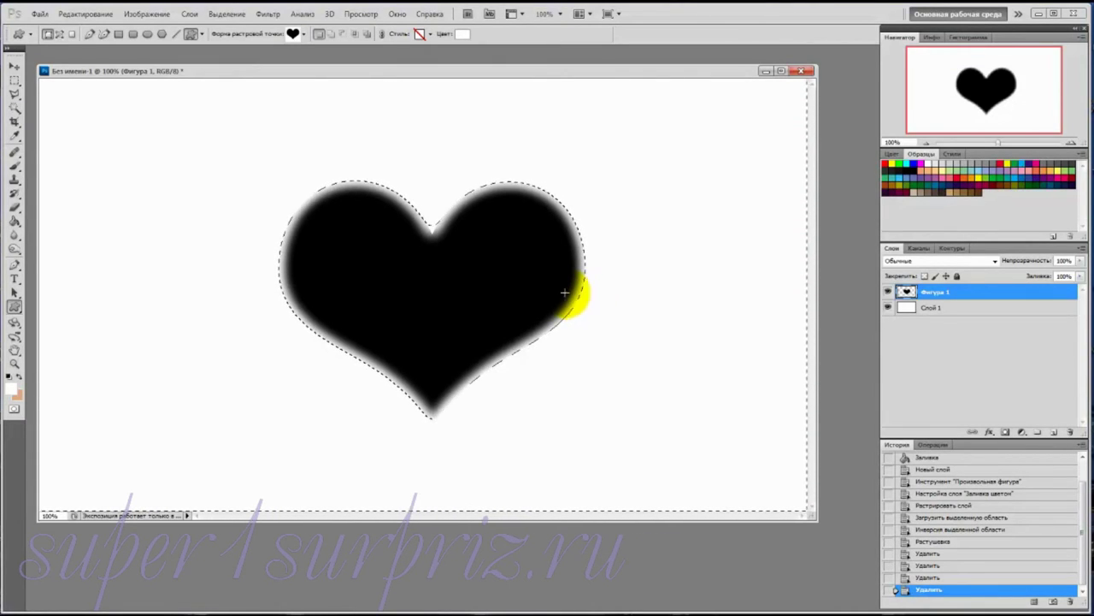
click(564, 292)
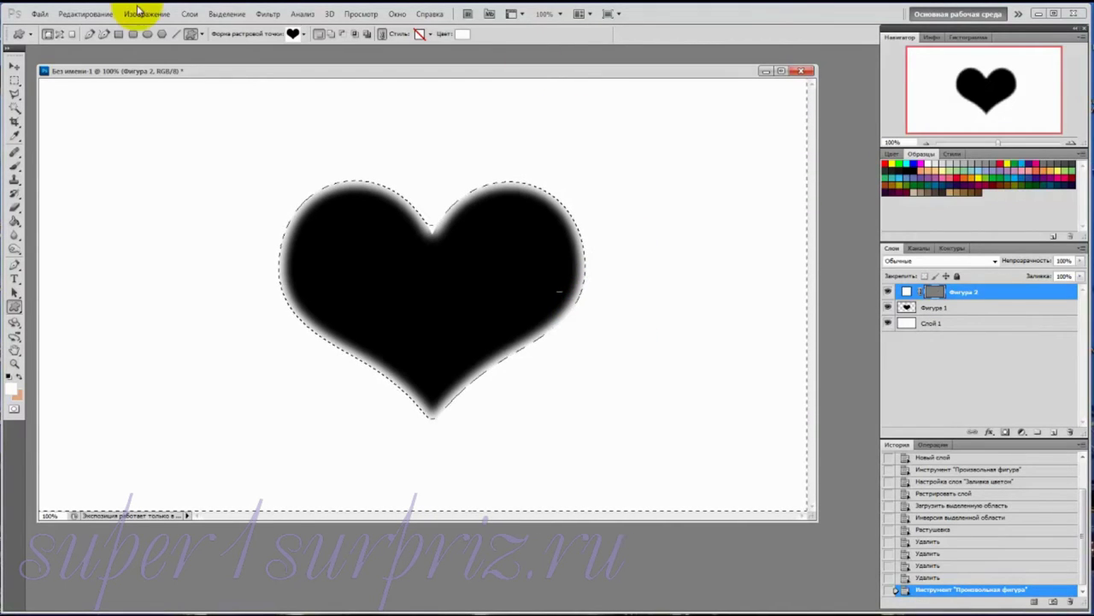
- Feather the inverted heart selection with a radius of 30 pixels and delete the extra shape layer Фигура 2
click(226, 15)
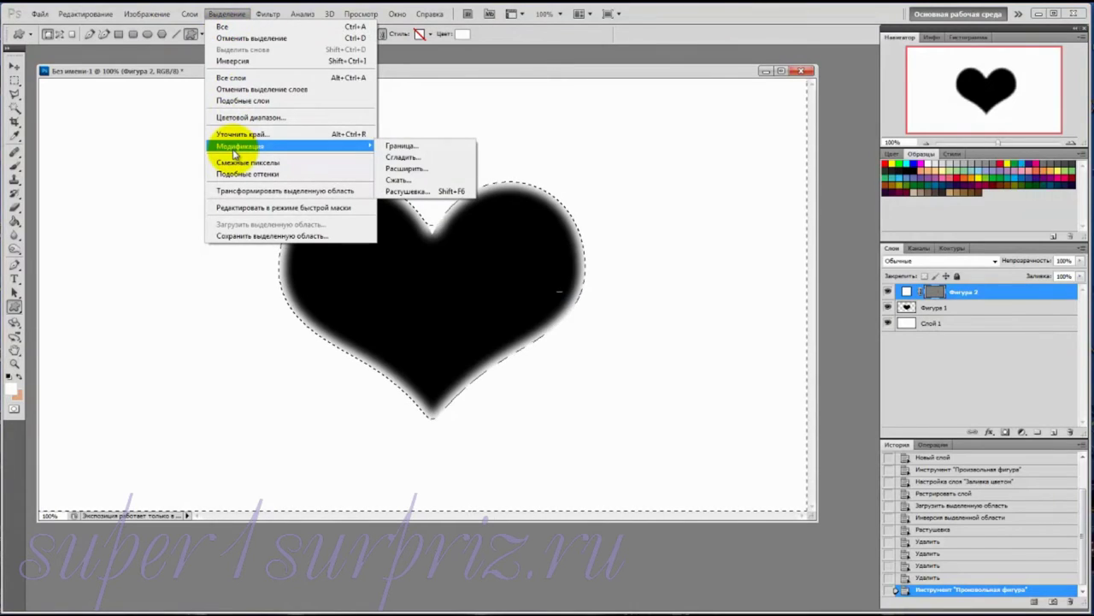
click(410, 190)
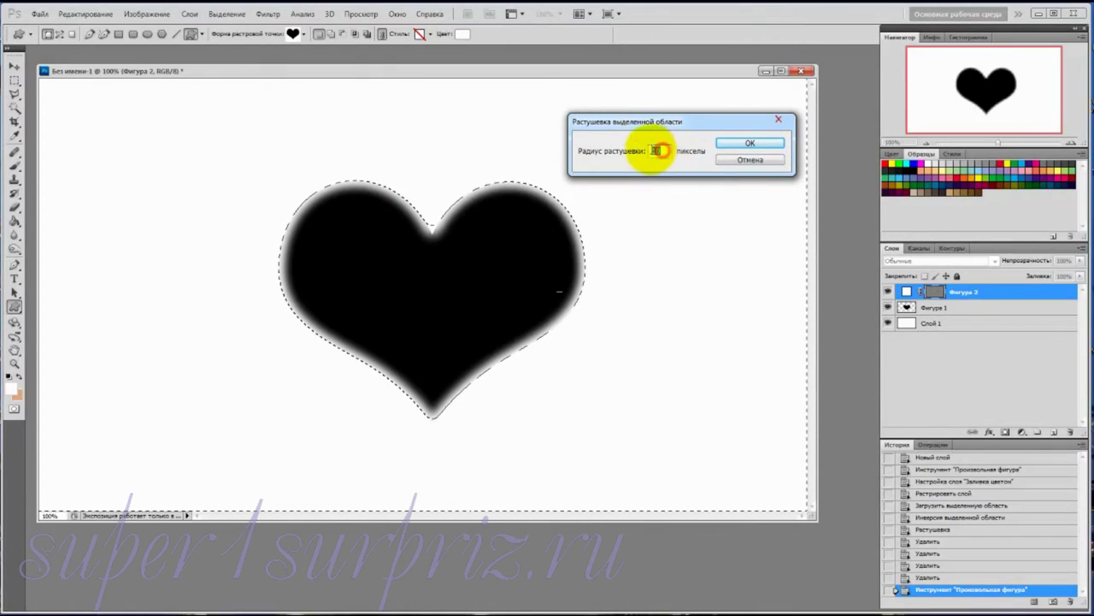
text(3)
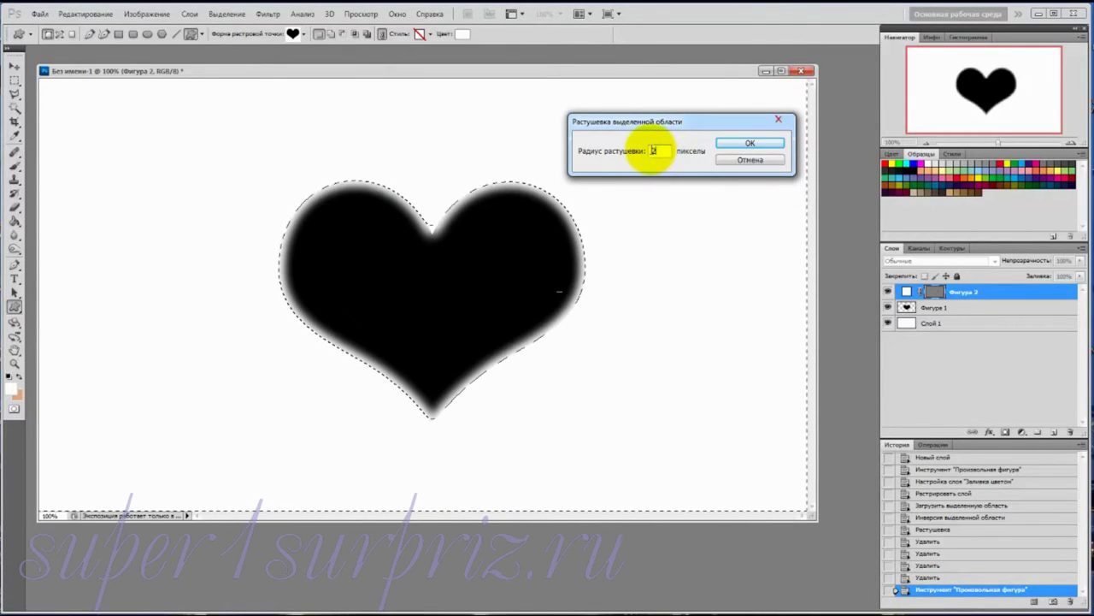
text(0)
click(729, 142)
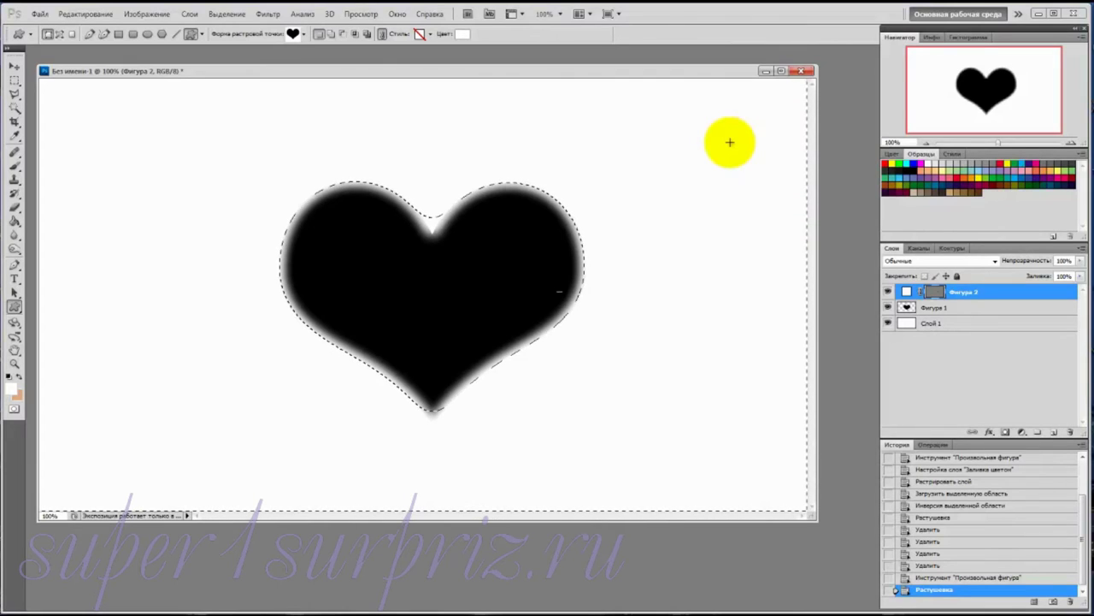
key(Delete)
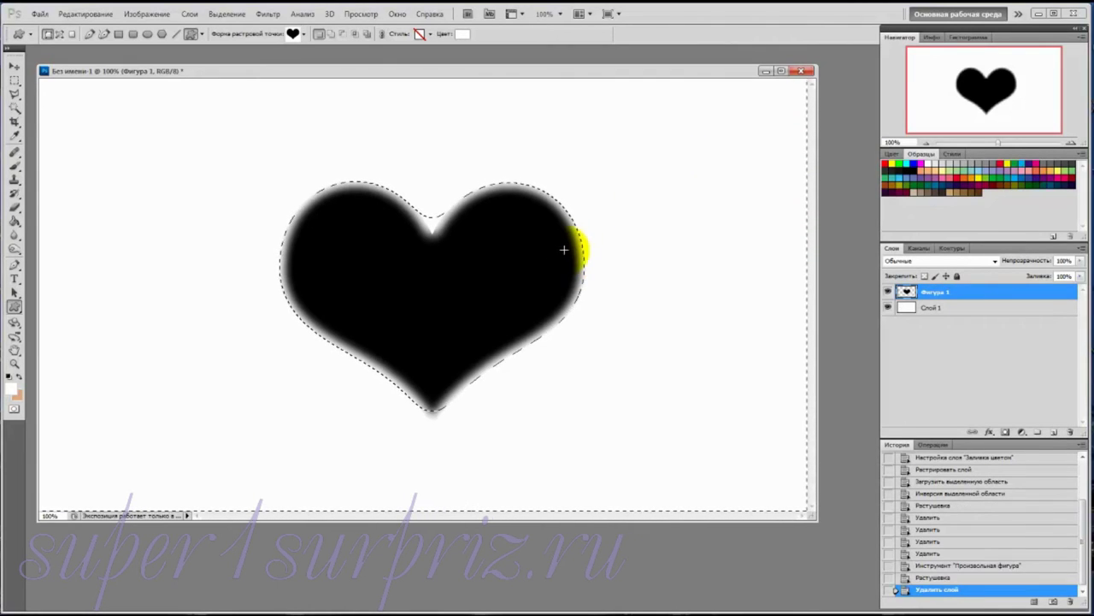
- Delete the feathered selection's contents twice from the heart layer and deselect
key(Delete)
key(Delete)
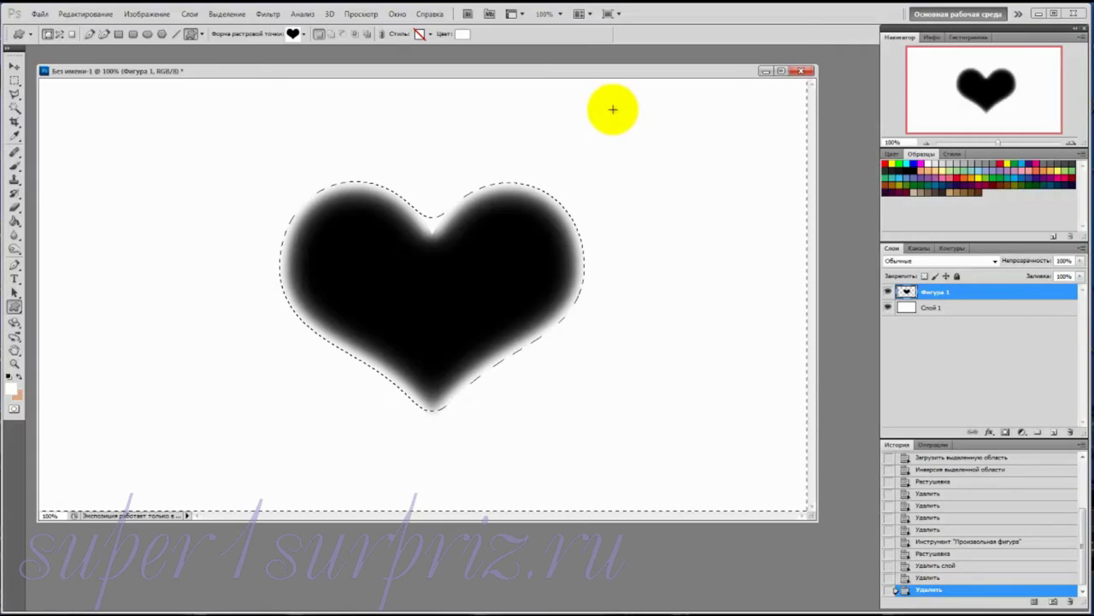
click(224, 14)
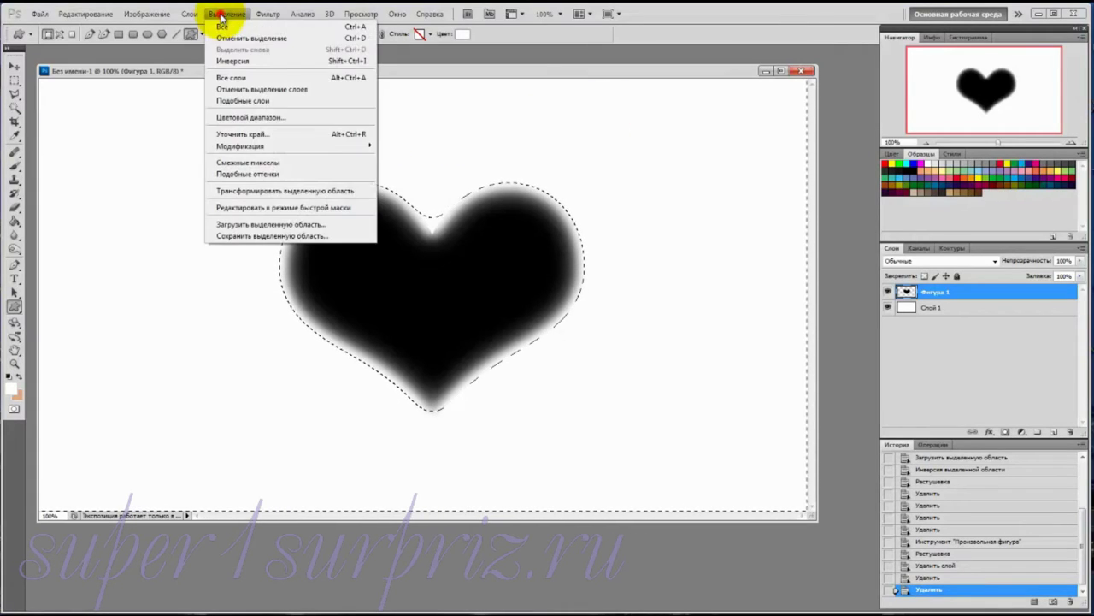
click(229, 40)
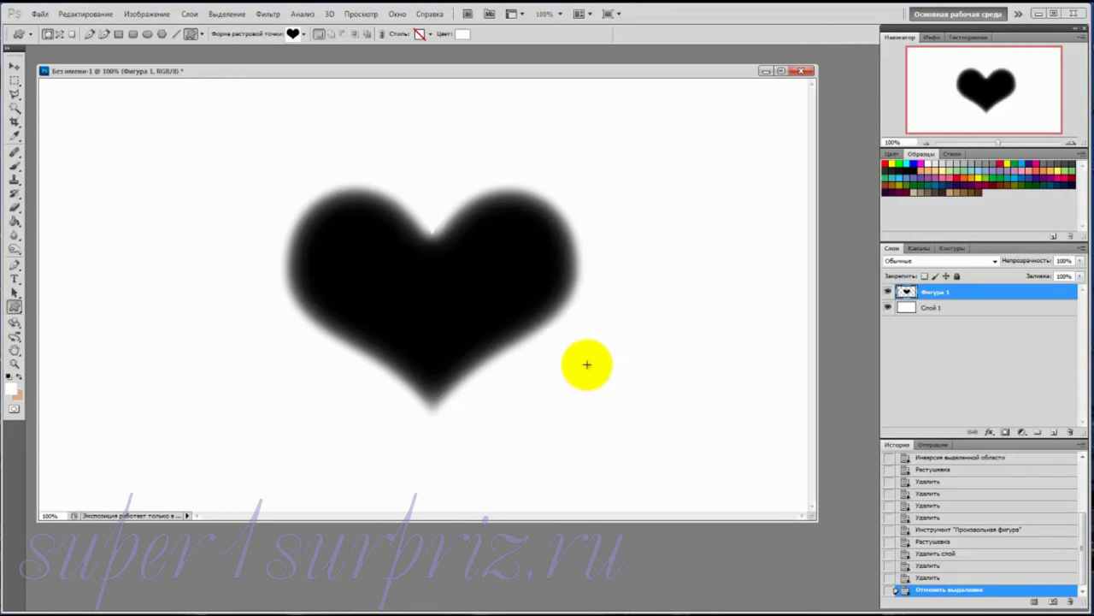
- Try to save the heart image as a PNG copy named маска in the новорожденная folder, without replacing the existing file
click(39, 13)
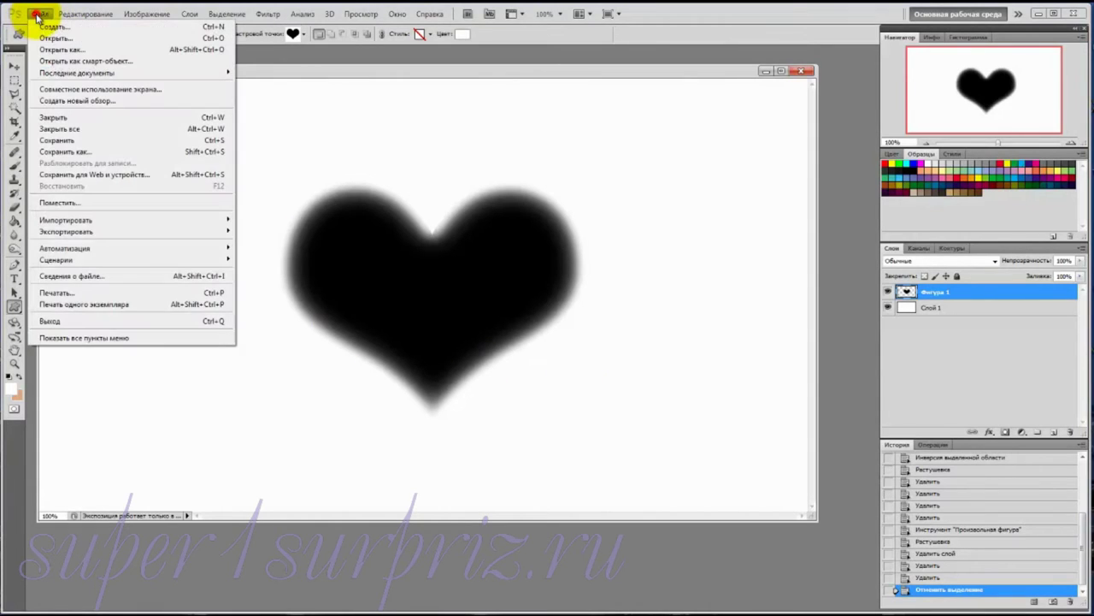
click(47, 152)
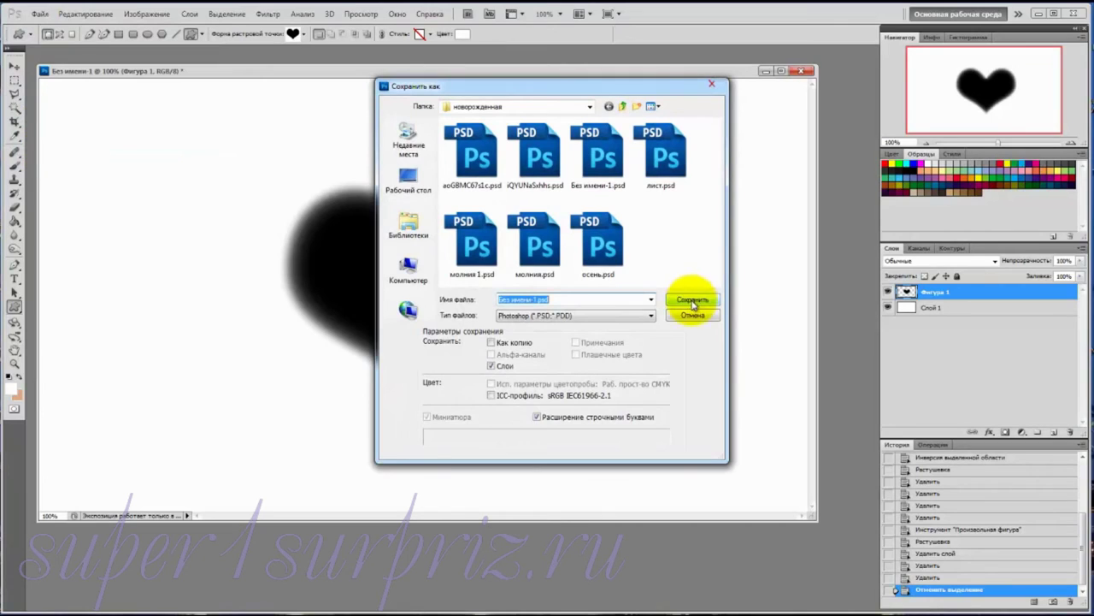
click(651, 316)
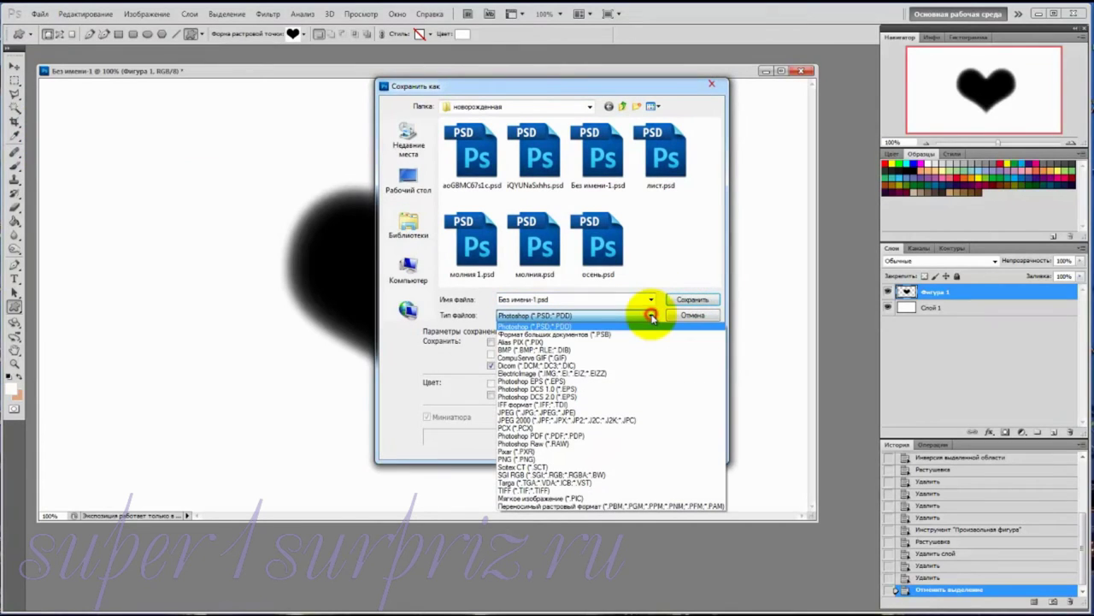
click(648, 464)
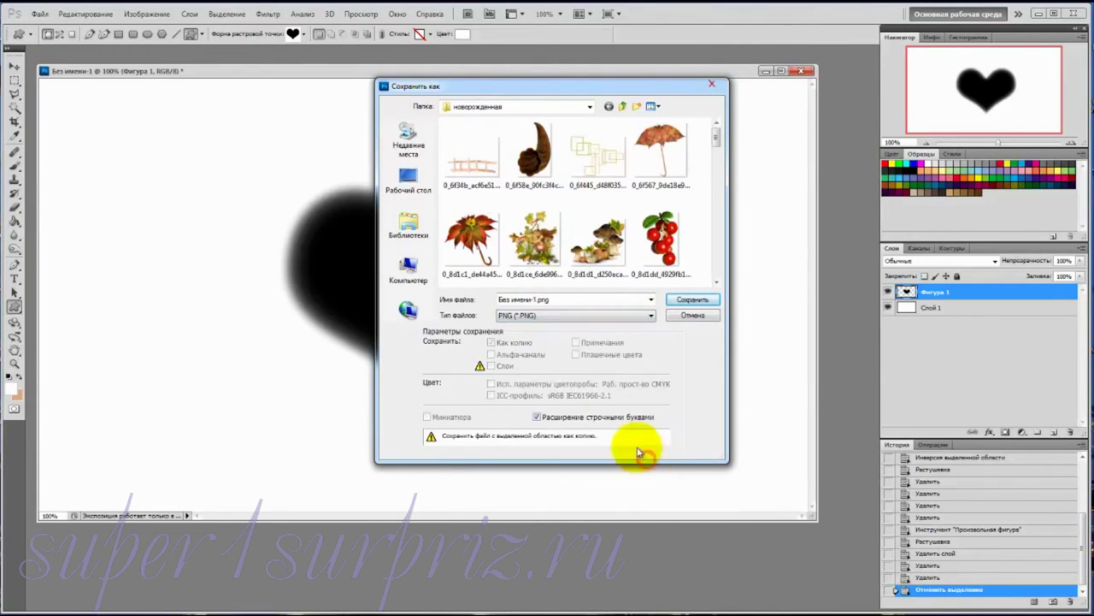
double_click(559, 298)
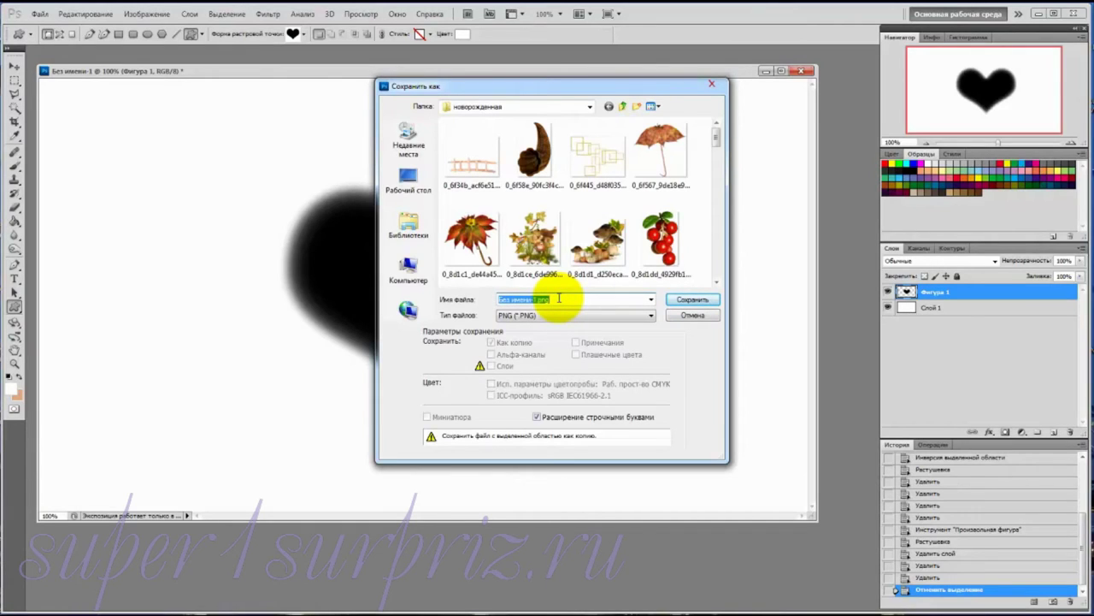
text(мас)
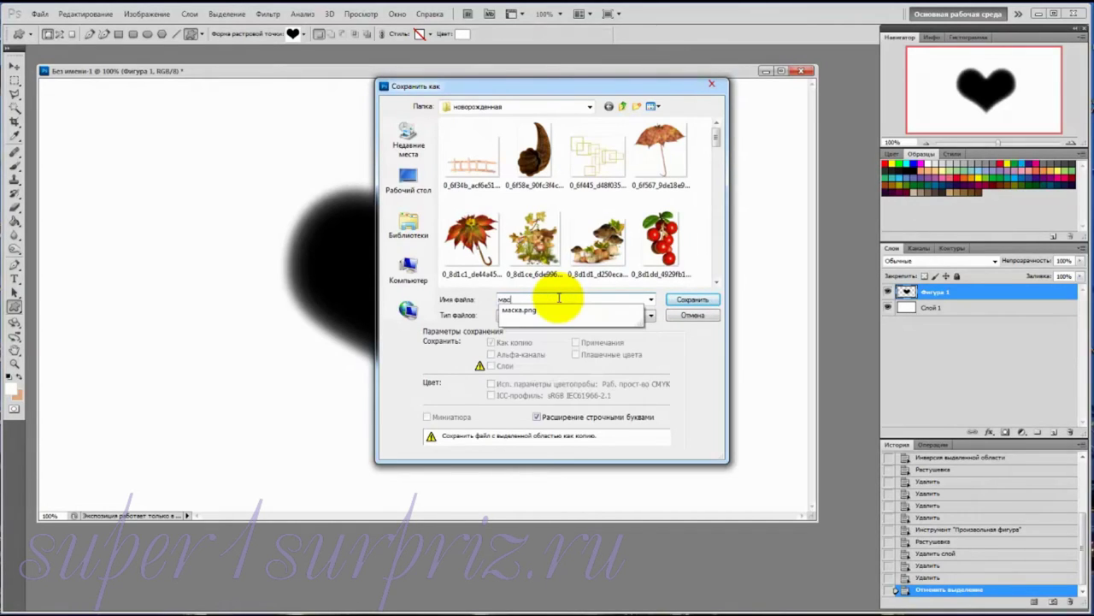
text(ка)
click(693, 298)
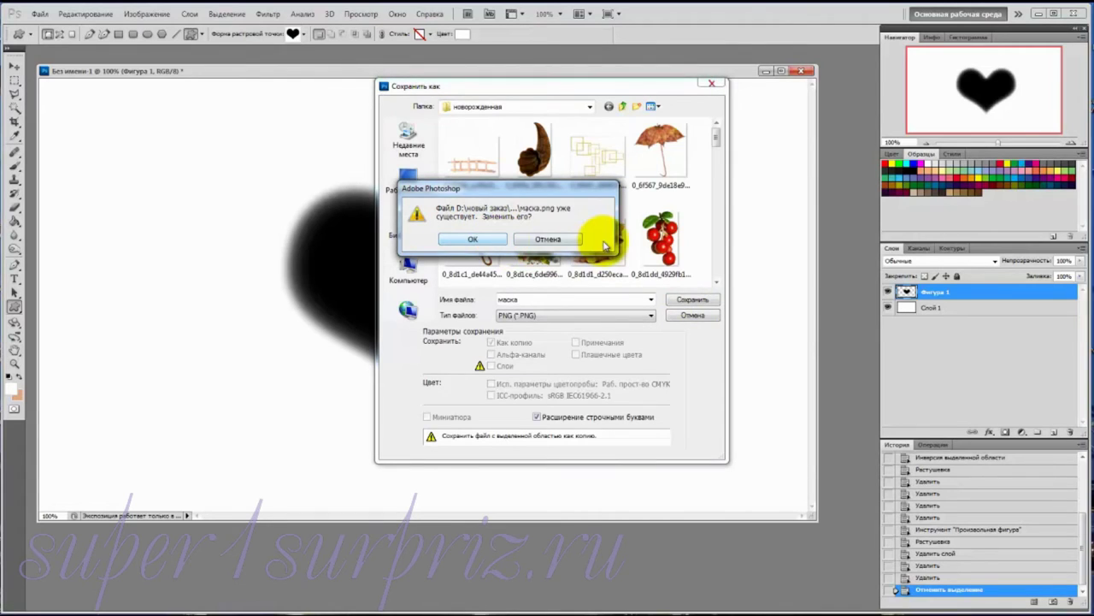
click(560, 240)
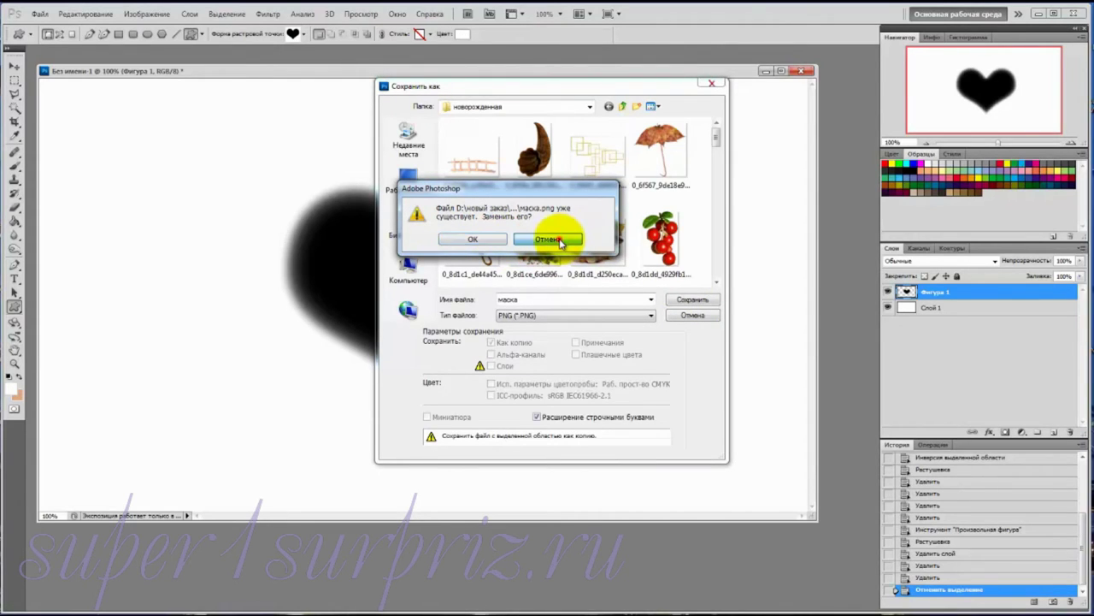
click(710, 86)
- Close the heart document without saving its changes
click(804, 72)
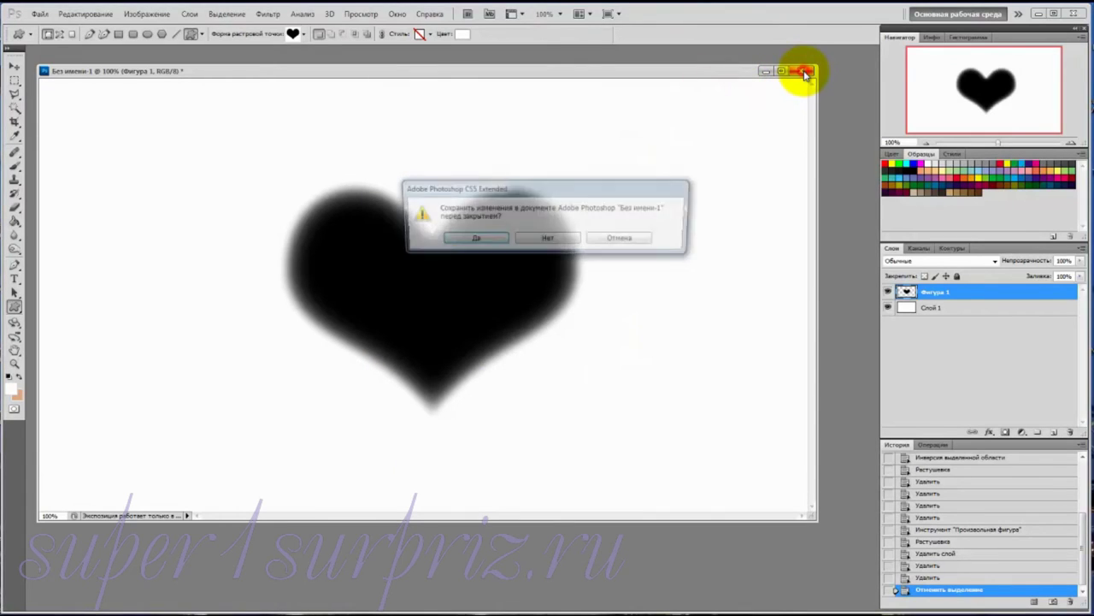
click(544, 240)
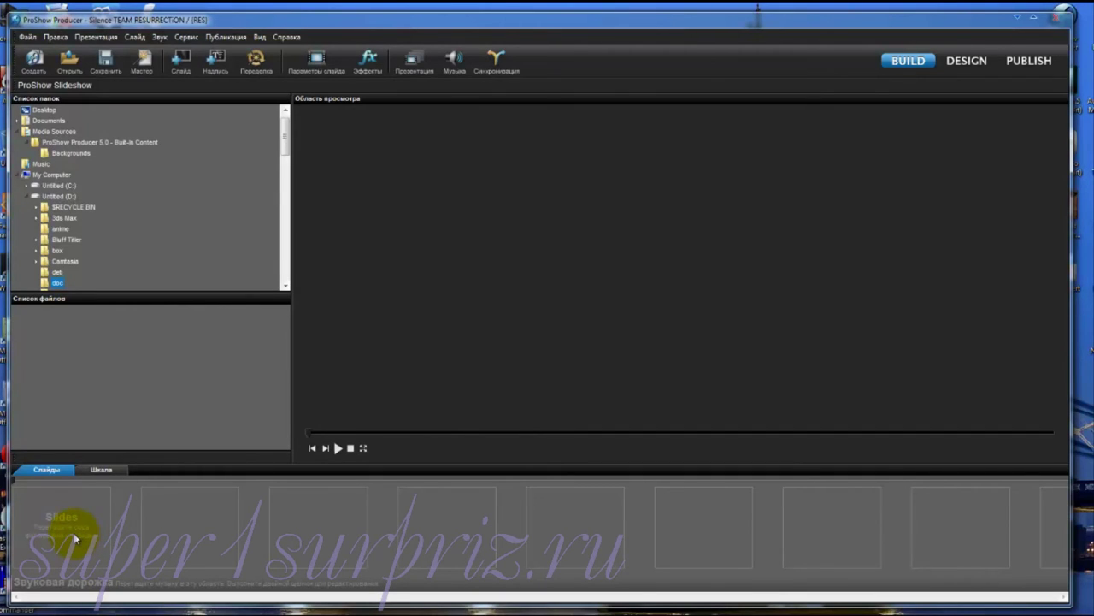
- In ProShow Producer, insert a blank slide into the empty slideshow
right_click(74, 533)
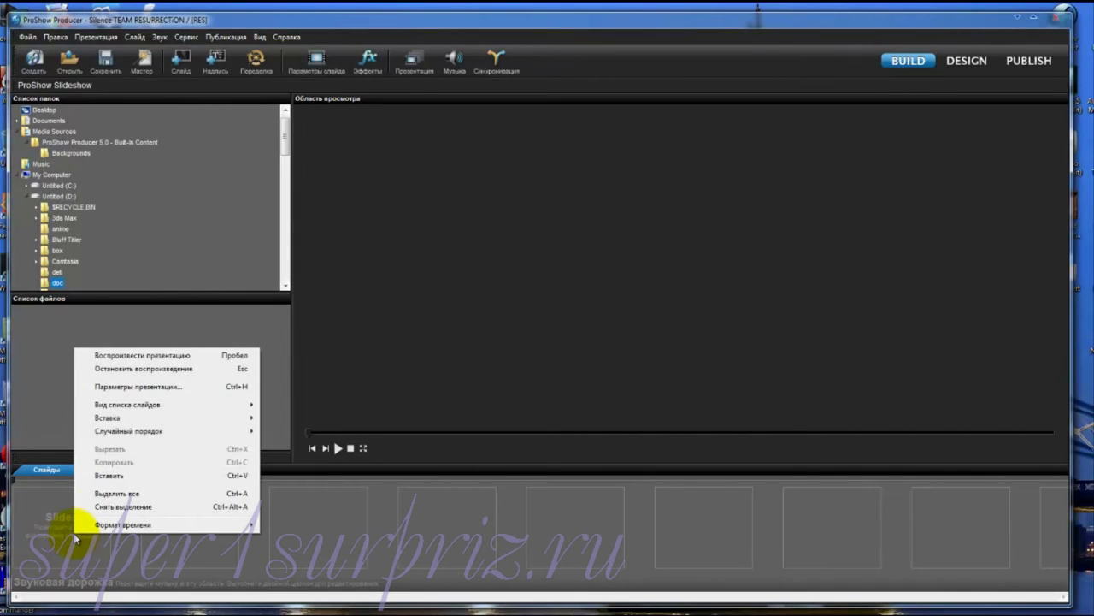
mouse_move(90, 418)
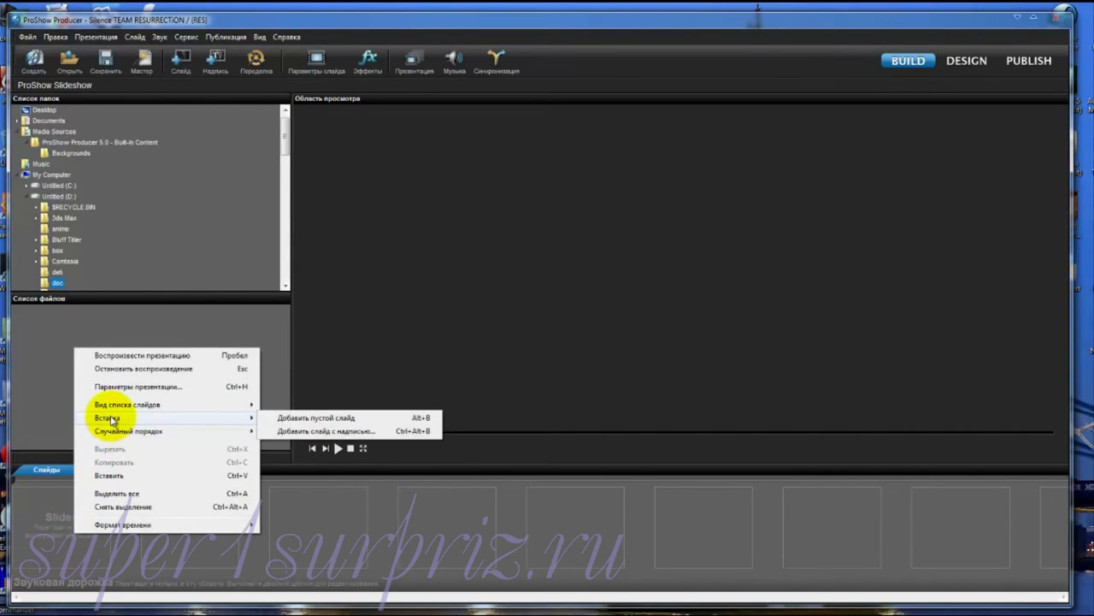
click(293, 420)
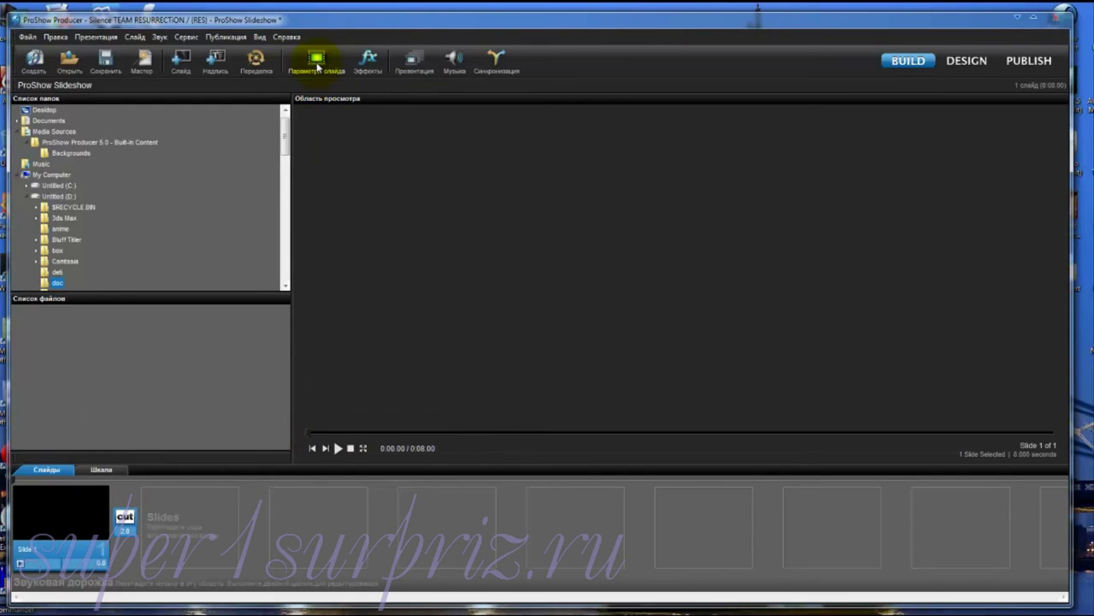
- Open the blank slide's options and add the couple photo 9SFGeCvM_pU.jpg as an image layer
click(317, 61)
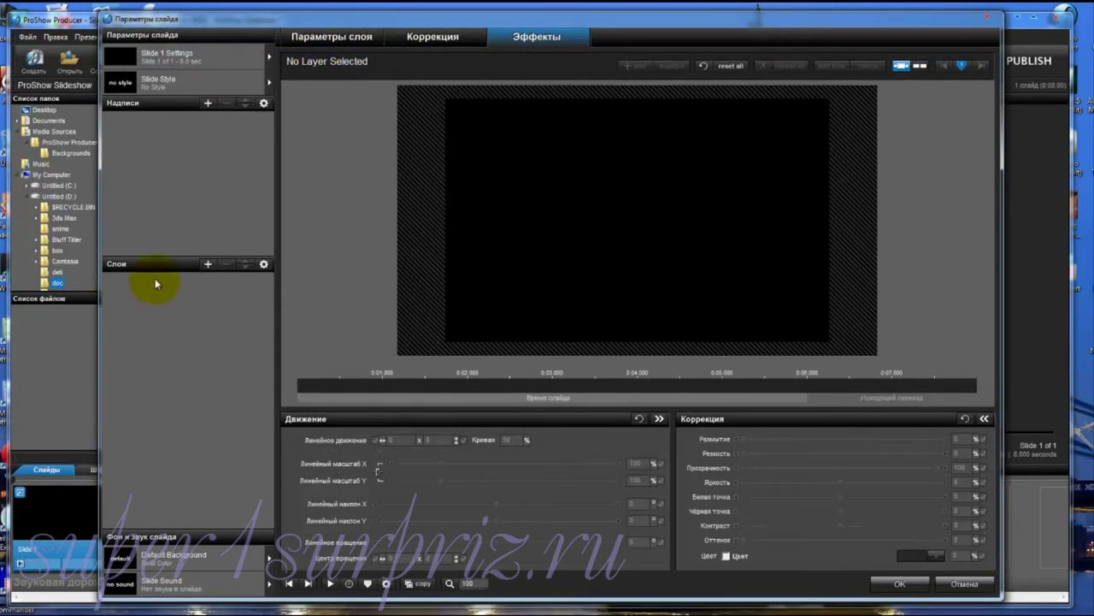
click(207, 264)
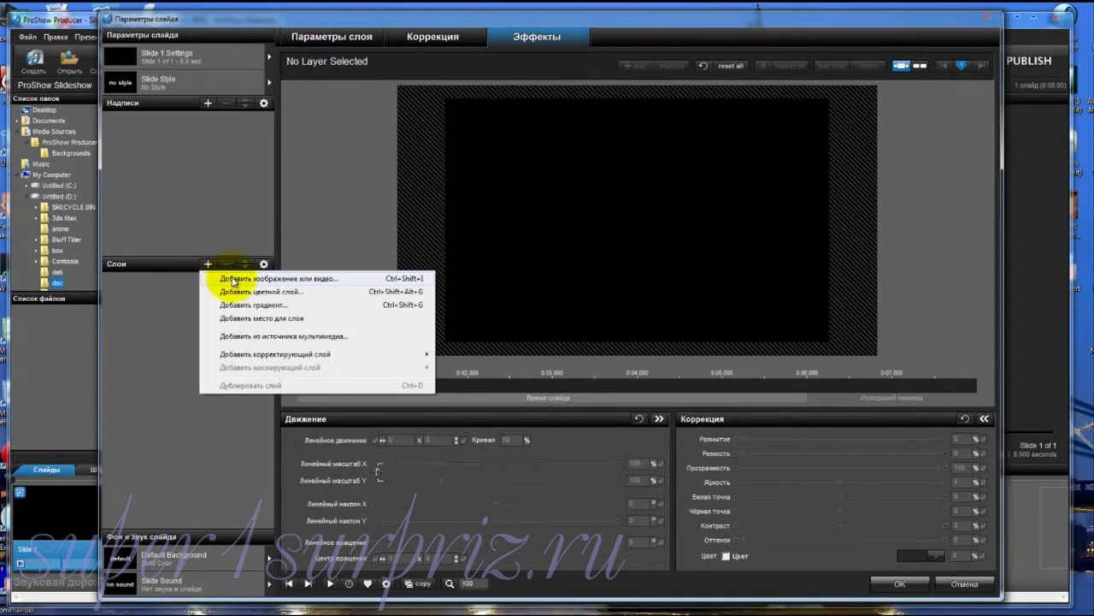
click(234, 279)
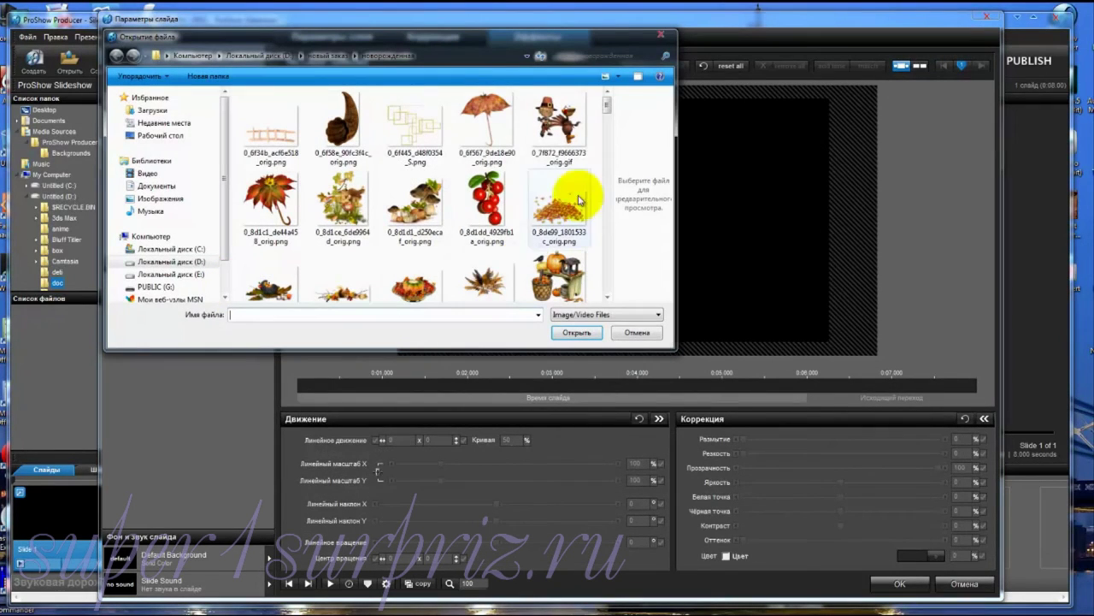
scroll(599, 146, down, 2)
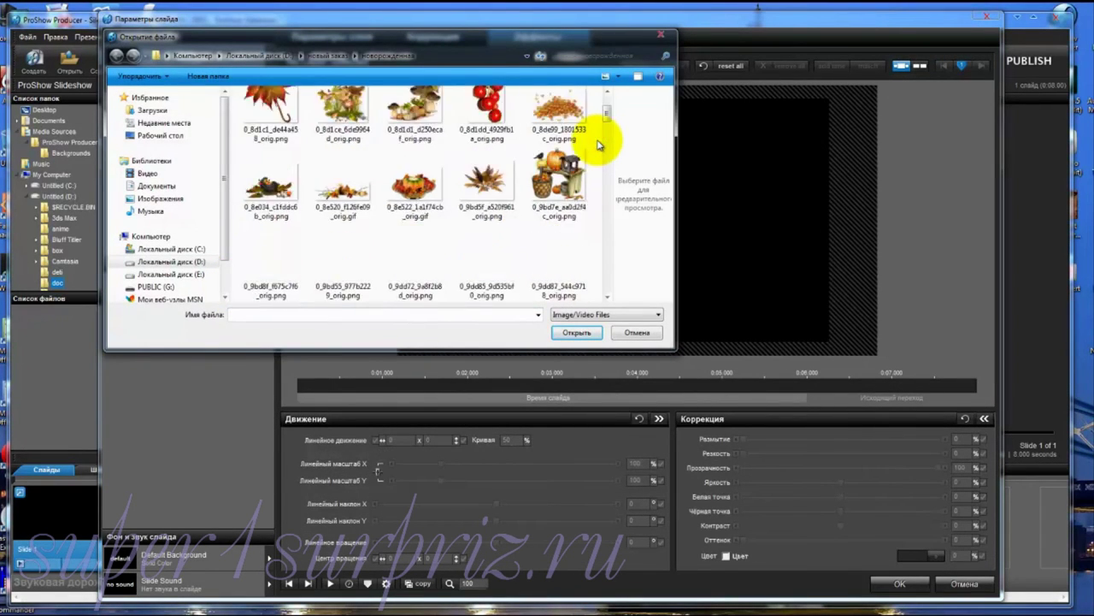
scroll(599, 145, down, 5)
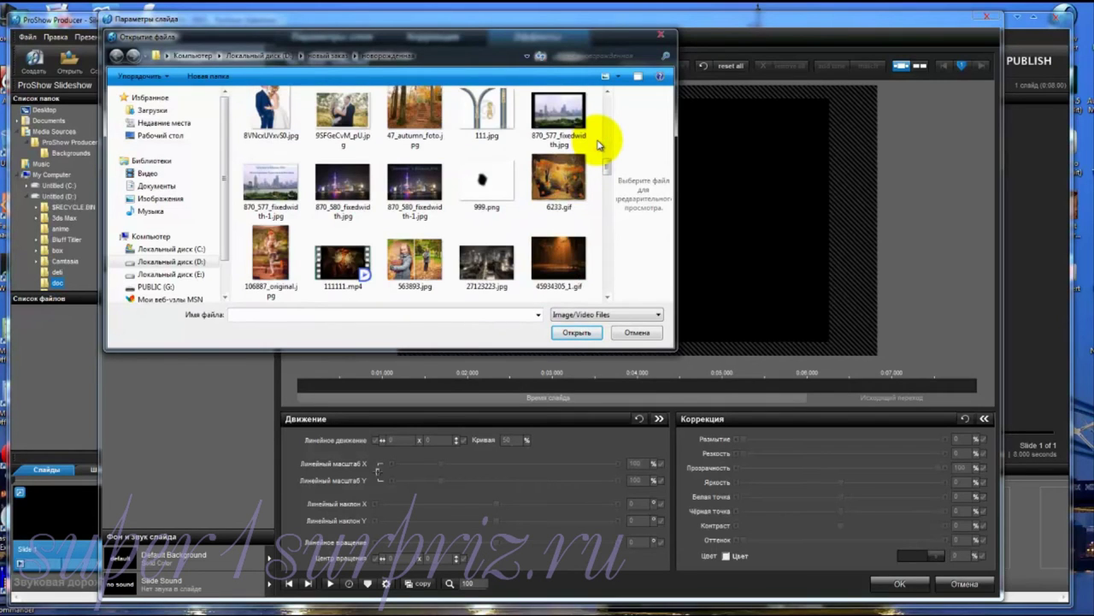
click(342, 111)
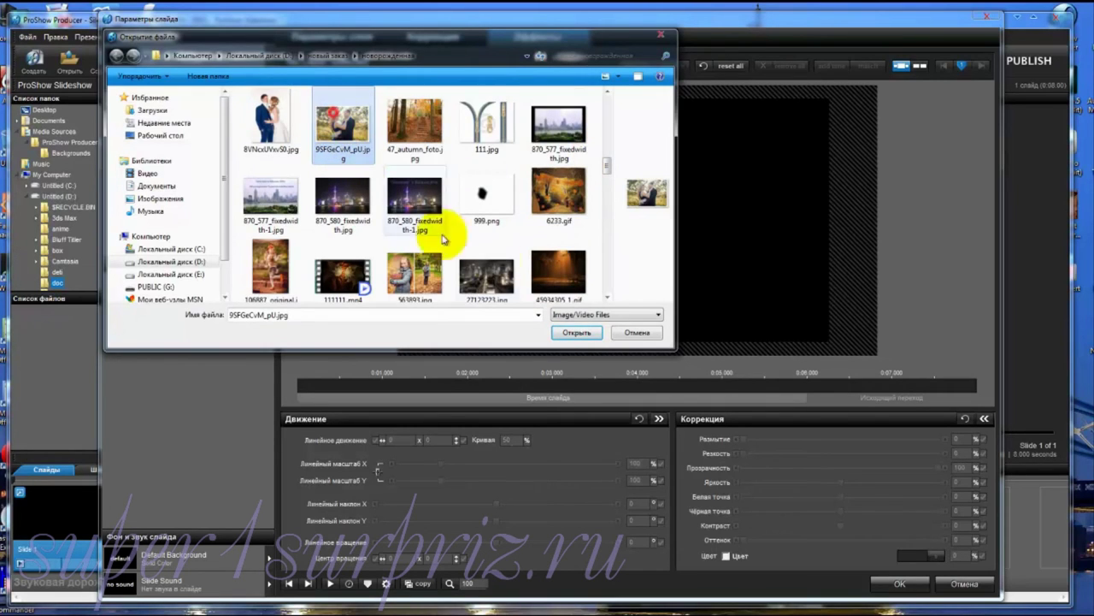
click(575, 333)
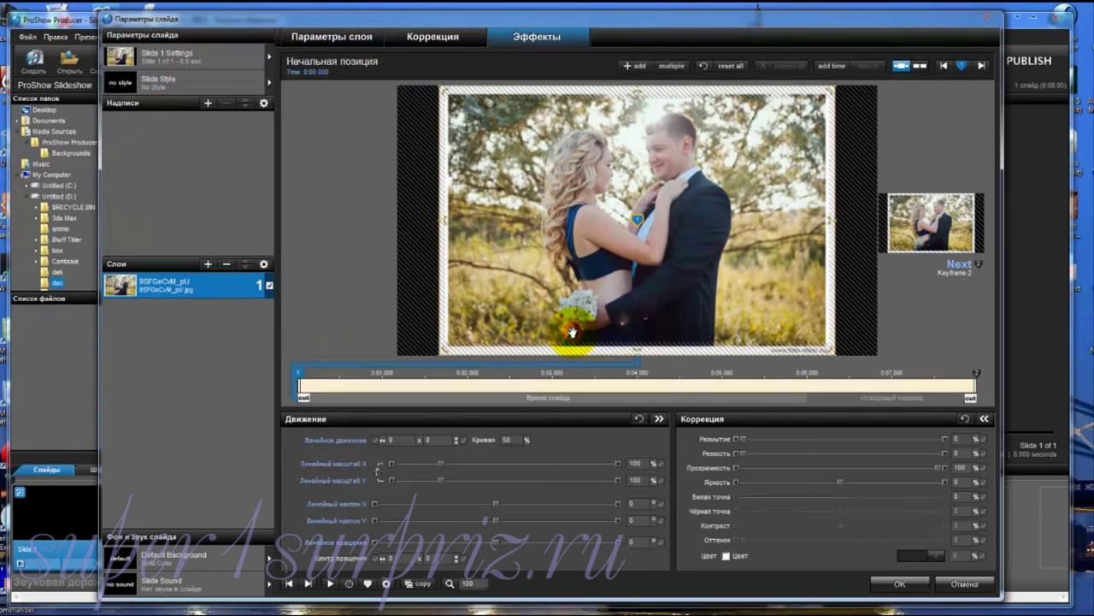
- Add the heart image маска.png as another layer on the slide
click(207, 264)
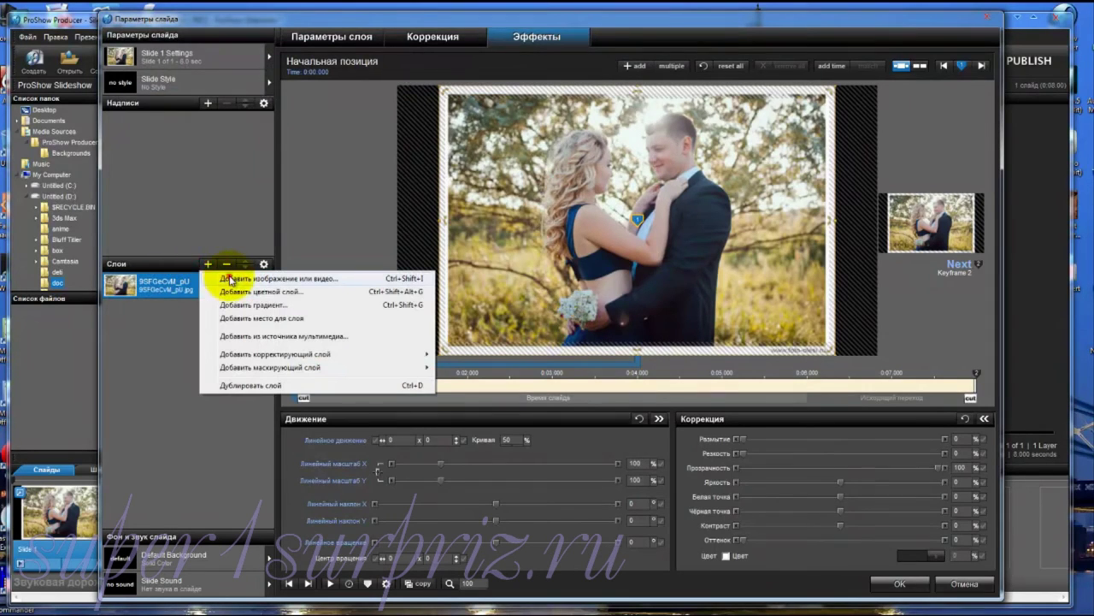
click(230, 279)
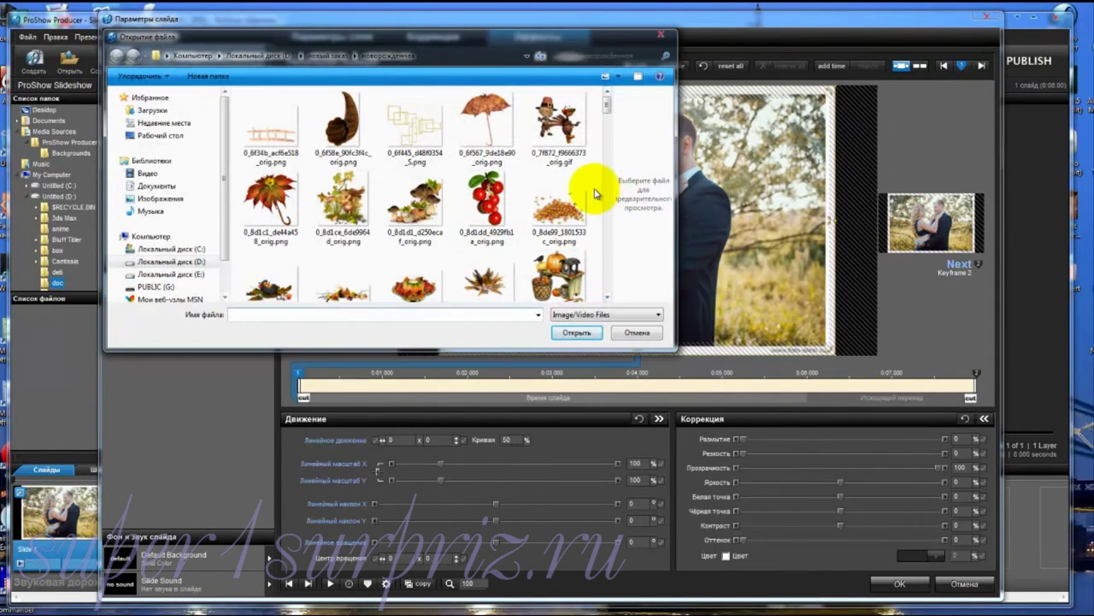
scroll(596, 193, down, 5)
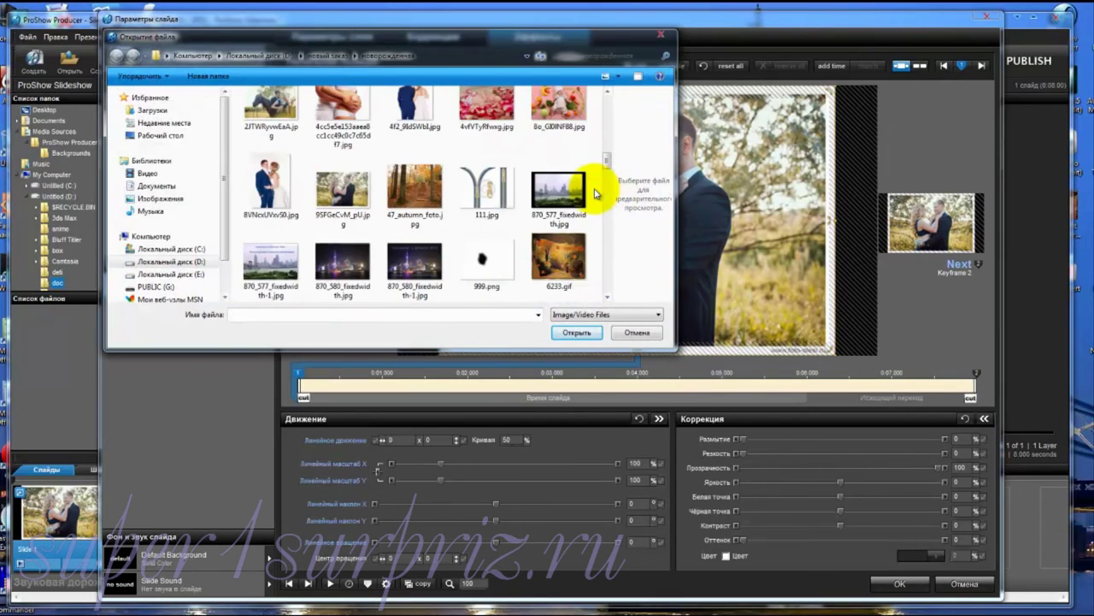
scroll(596, 193, down, 10)
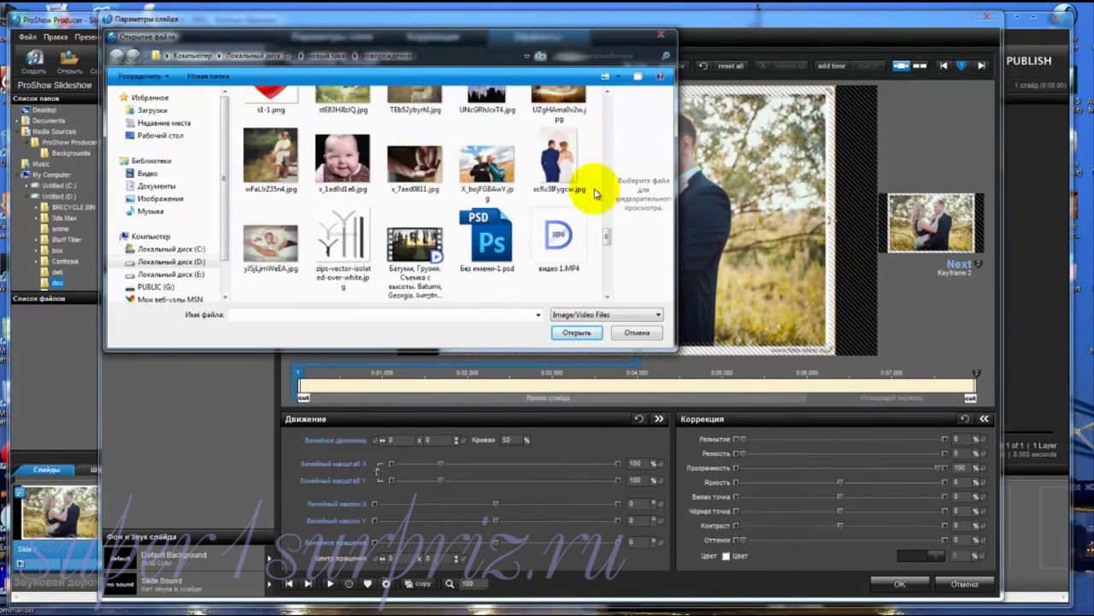
scroll(596, 194, down, 5)
click(487, 132)
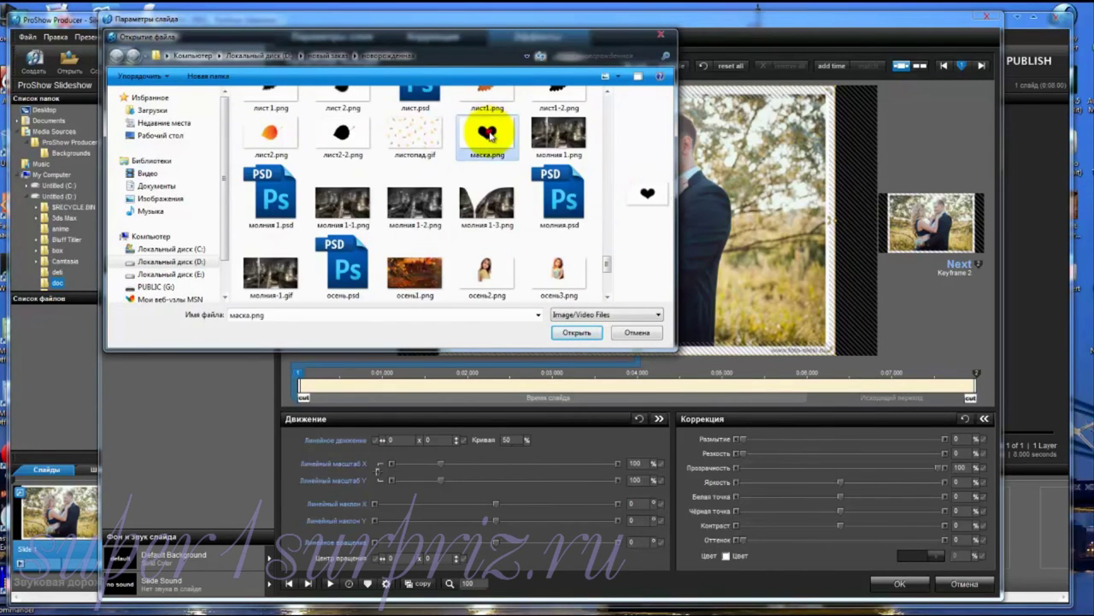
click(576, 332)
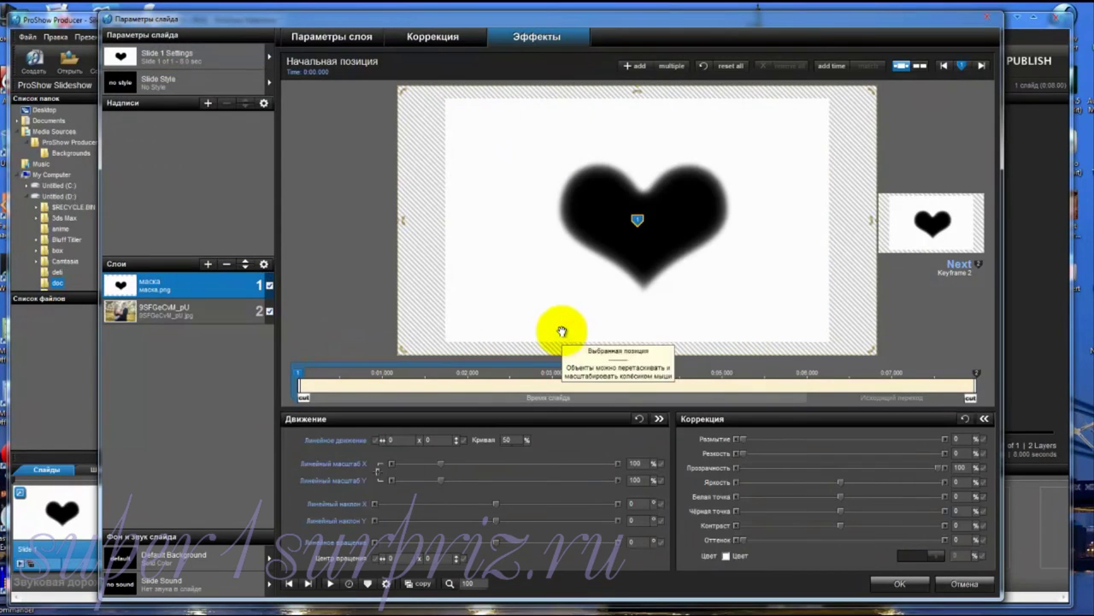
- Add a red solid-colour layer at 1280 x 720 and move it beneath the couple photo layer
click(205, 312)
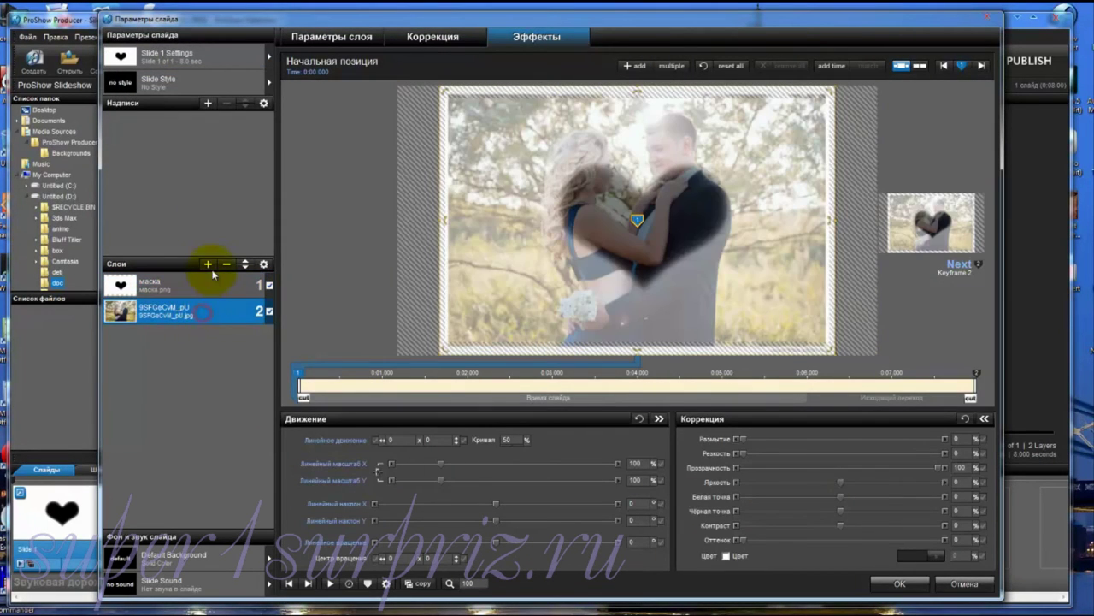
click(208, 265)
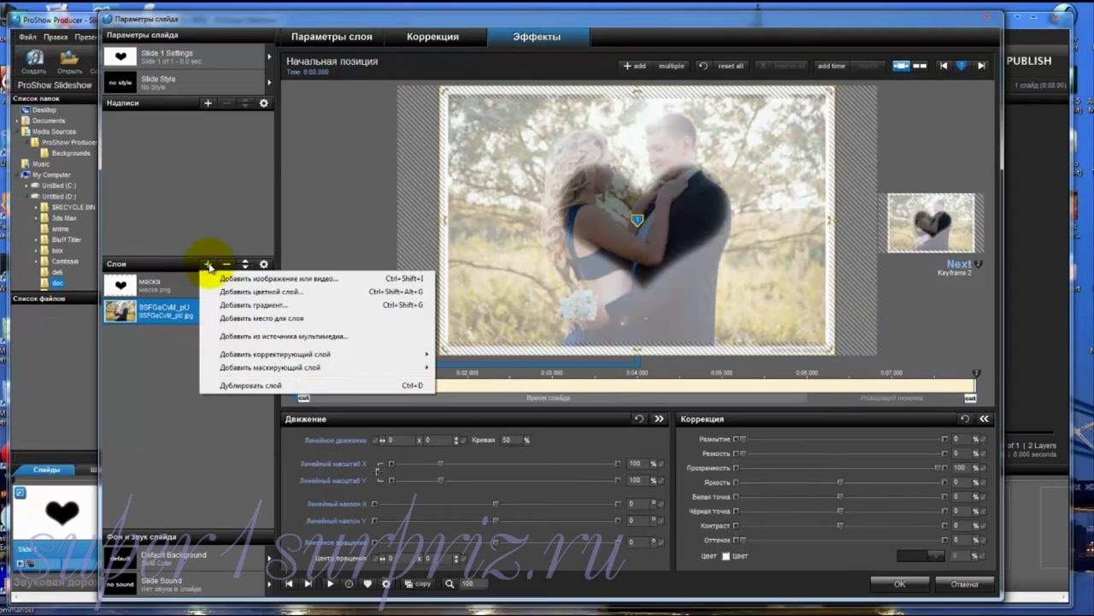
click(226, 292)
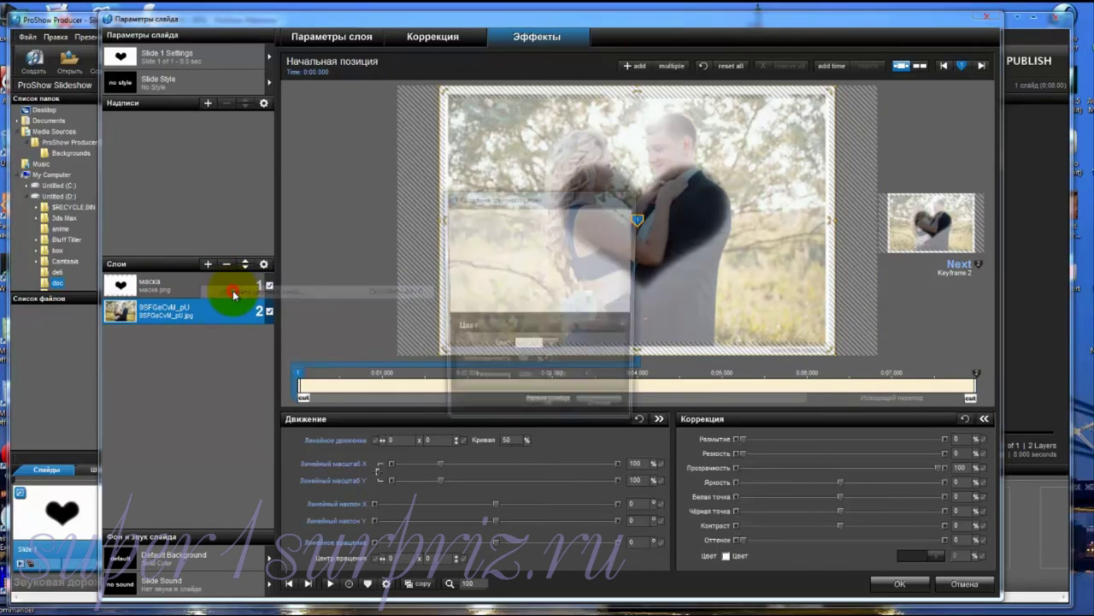
click(551, 347)
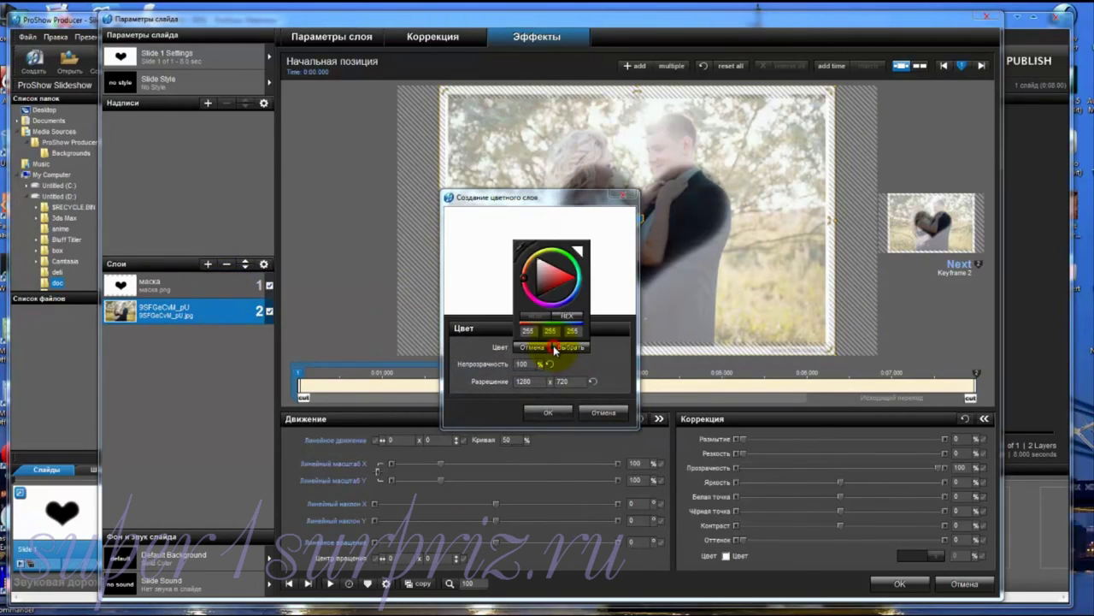
drag(553, 294, 562, 276)
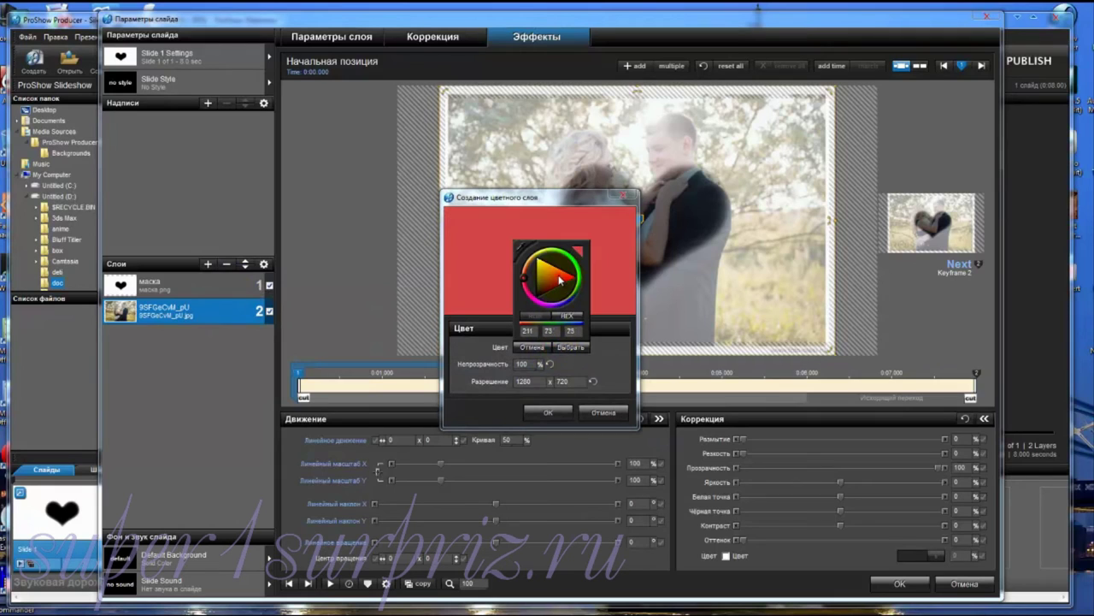
click(569, 348)
click(549, 412)
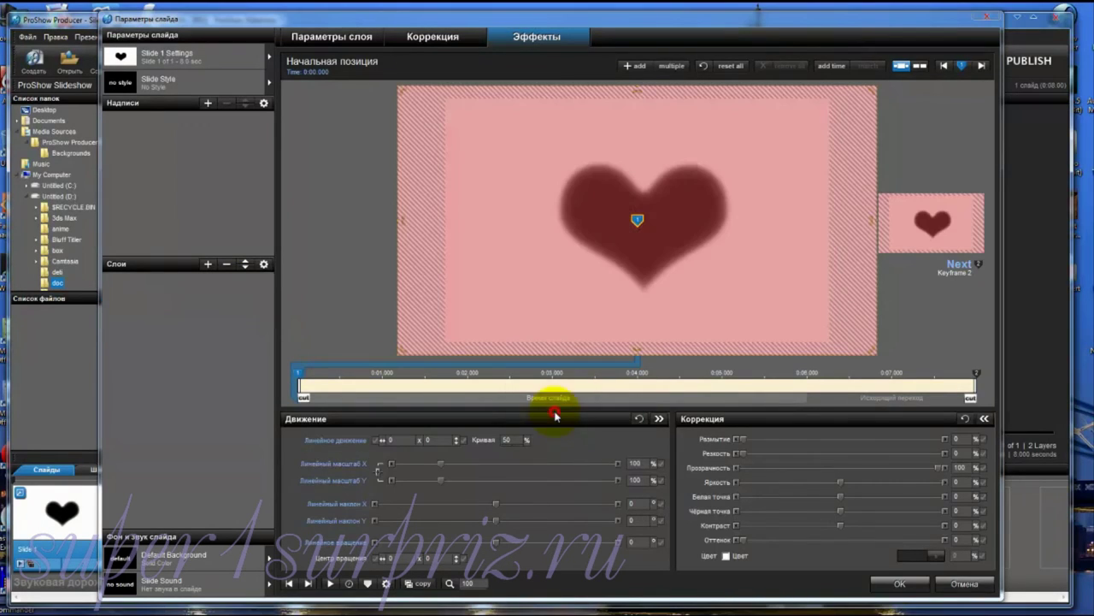
click(246, 267)
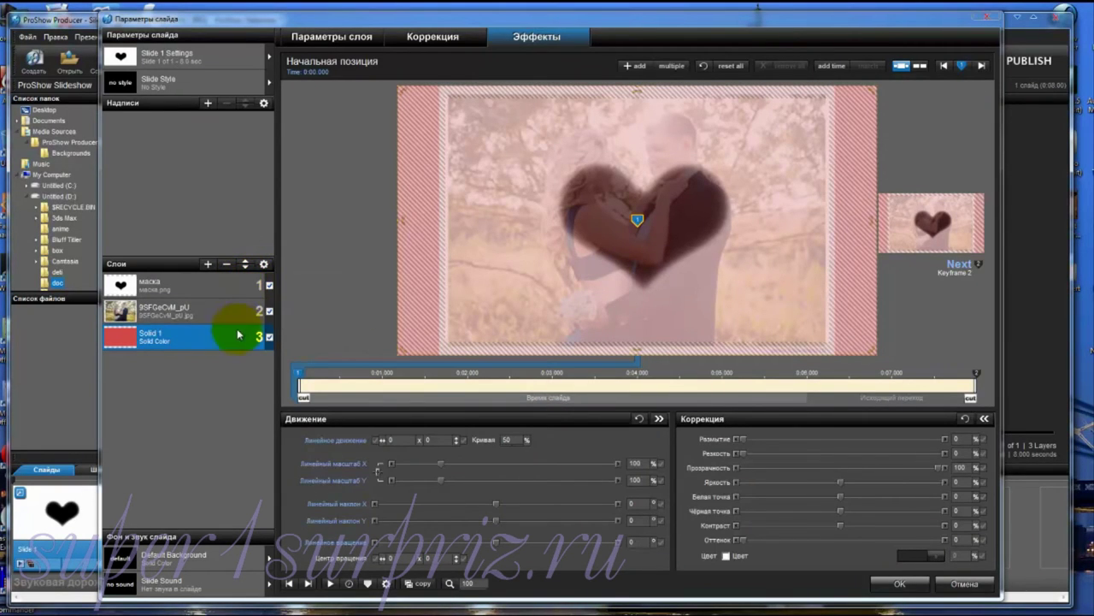
- Turn the маска layer into a mask for the couple photo with the mask type Прозрачная инвертированная
click(193, 285)
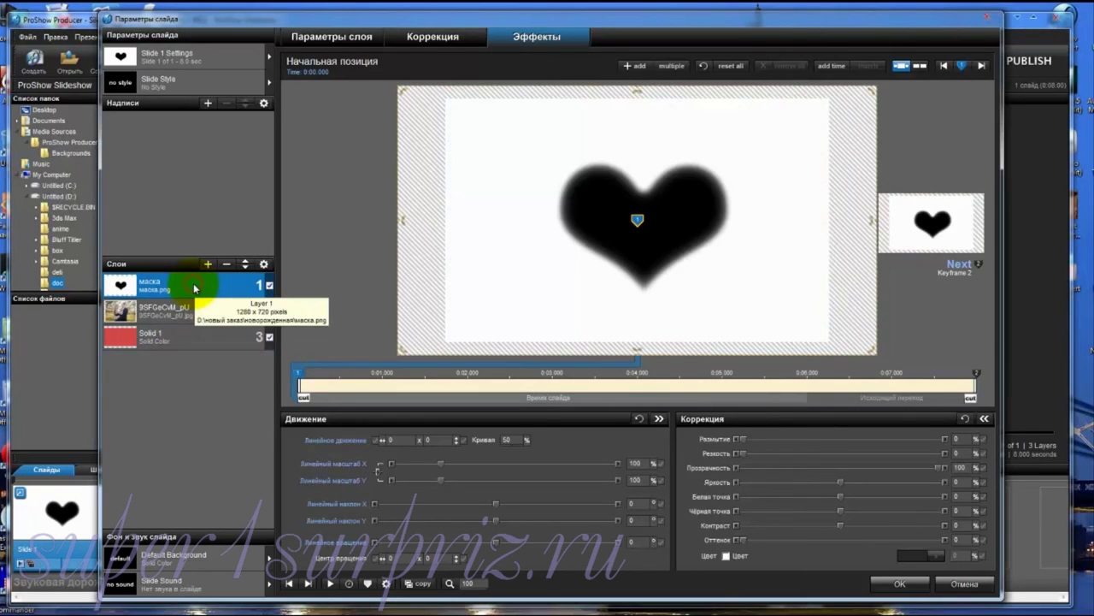
click(332, 37)
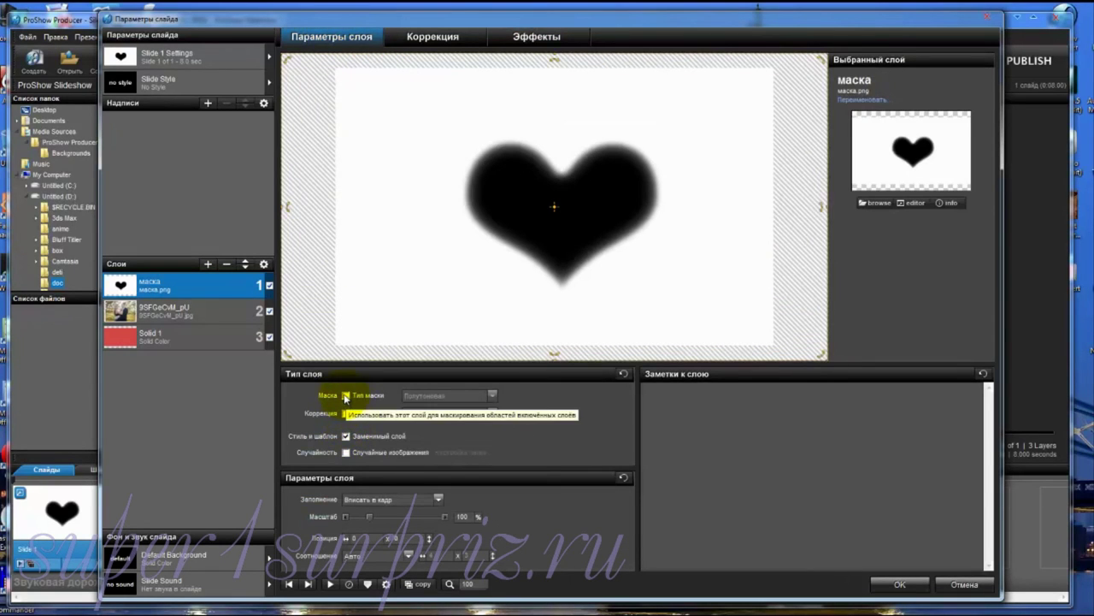
click(346, 396)
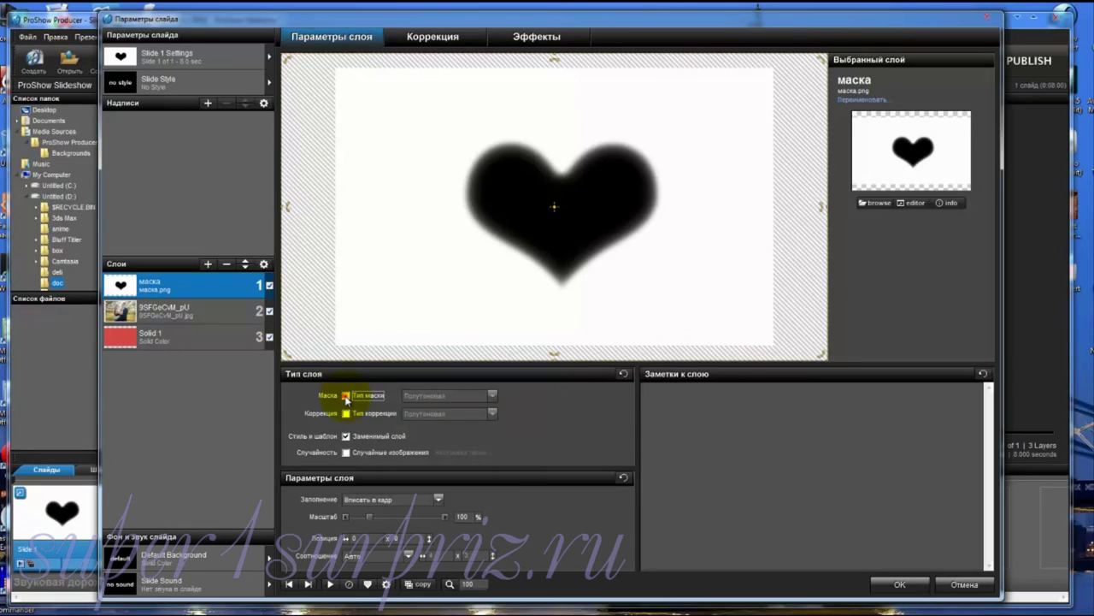
click(493, 396)
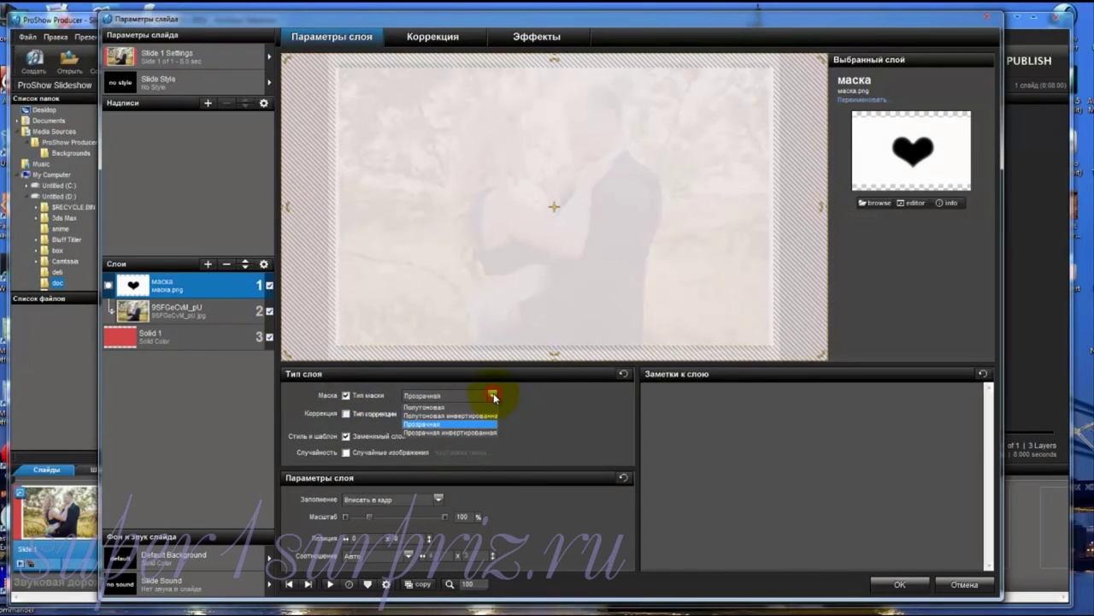
click(477, 433)
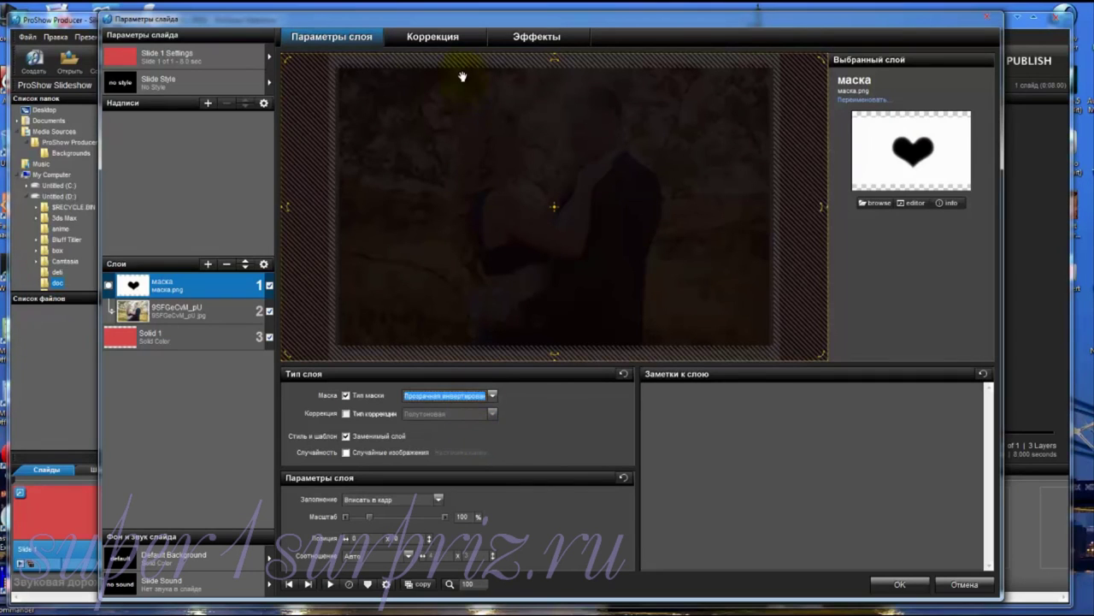
- Make the mask's black heart transparent by keying out black, with intensity threshold 8% and intensity drop-off about 9%
click(451, 38)
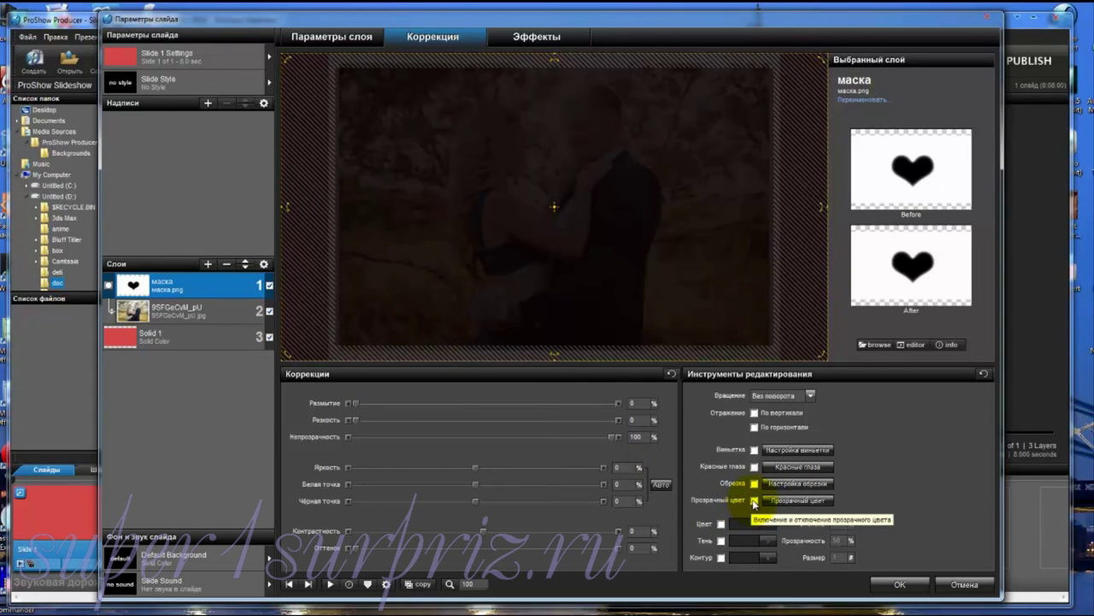
click(755, 501)
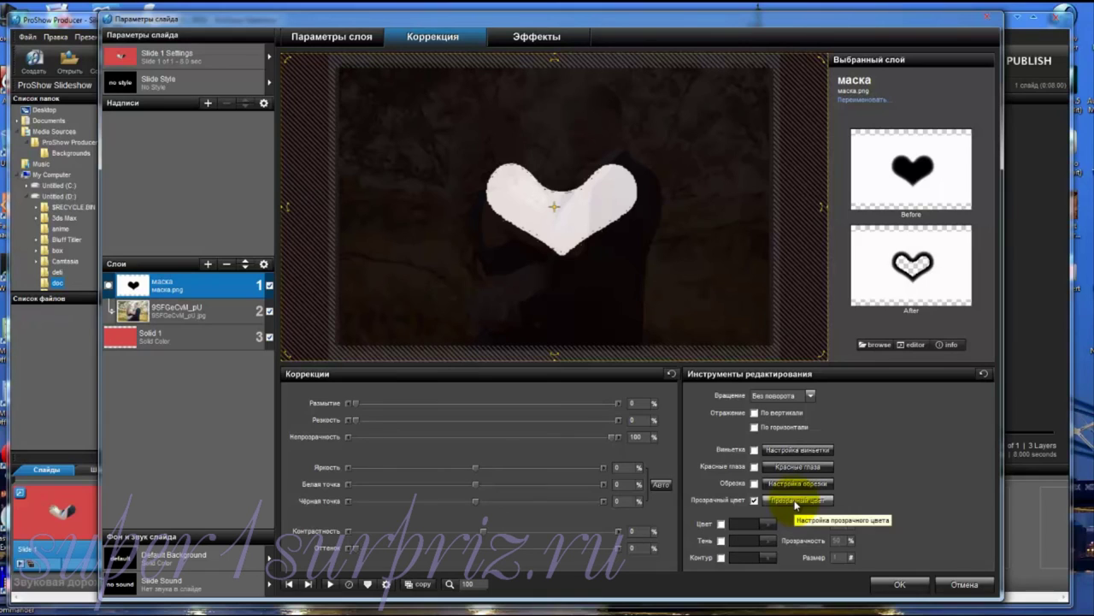
click(795, 501)
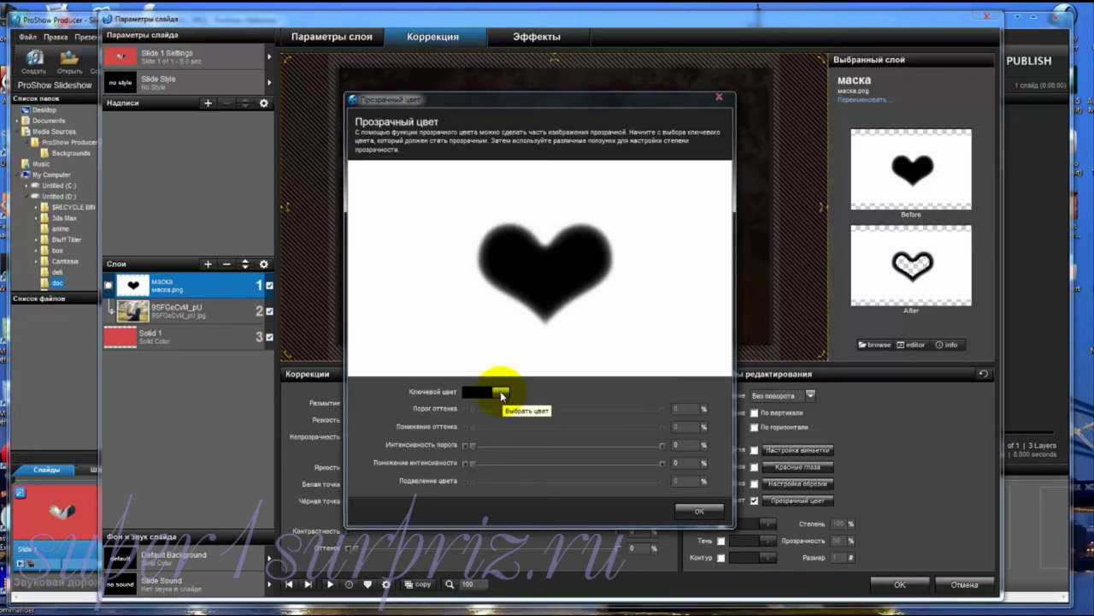
click(500, 391)
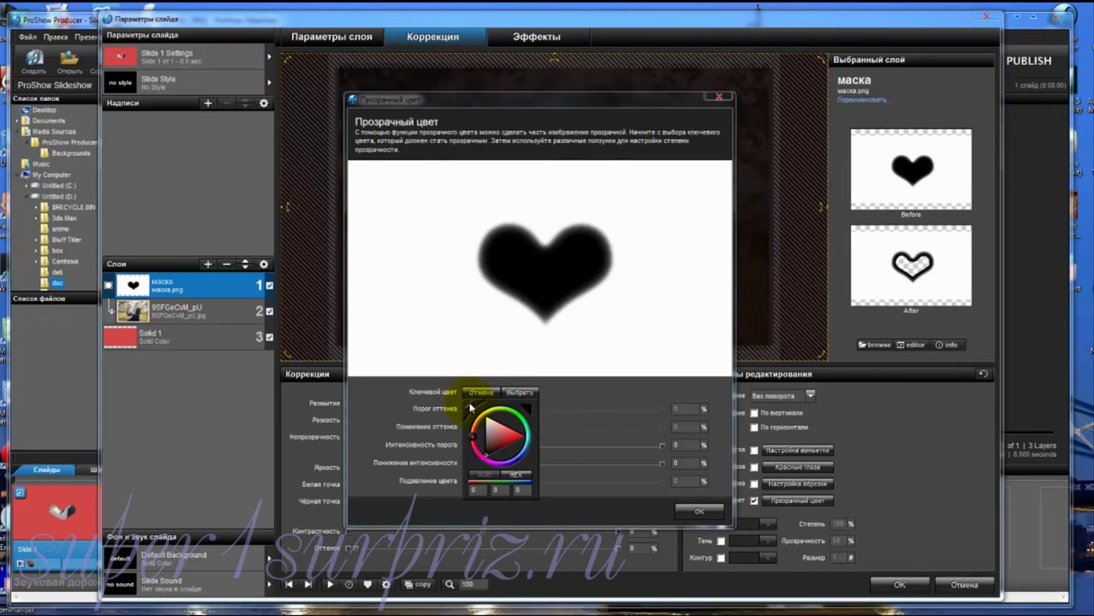
click(544, 241)
click(524, 394)
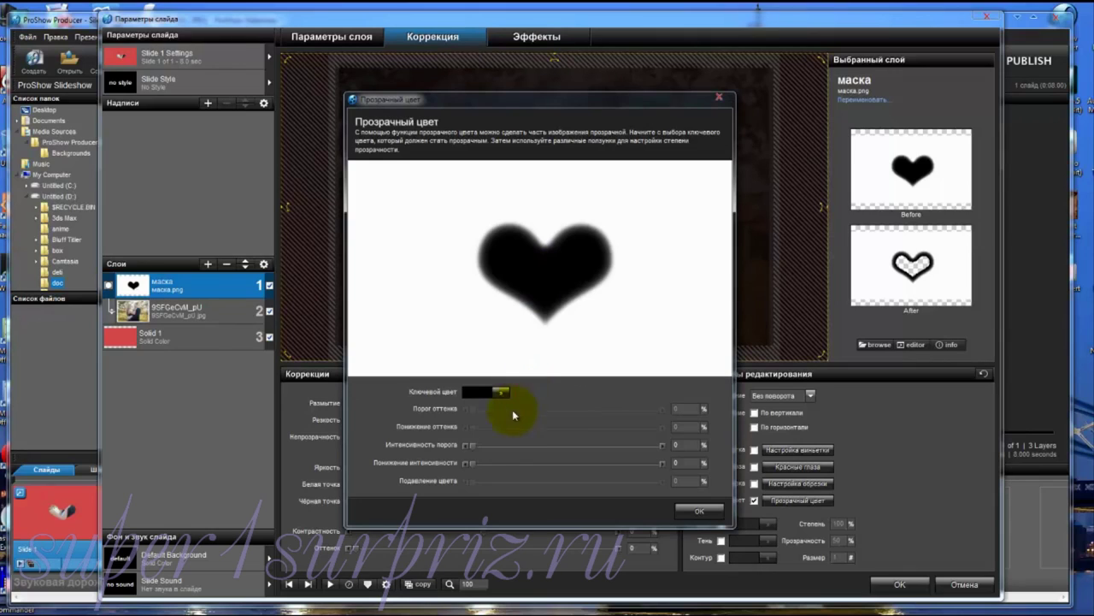
drag(470, 445, 493, 466)
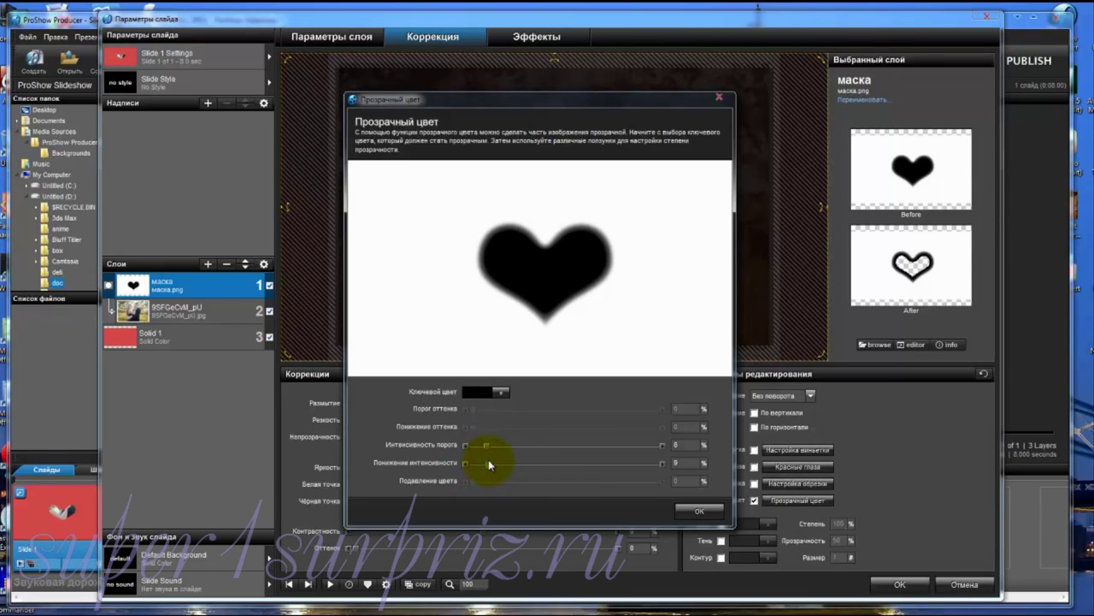
click(700, 511)
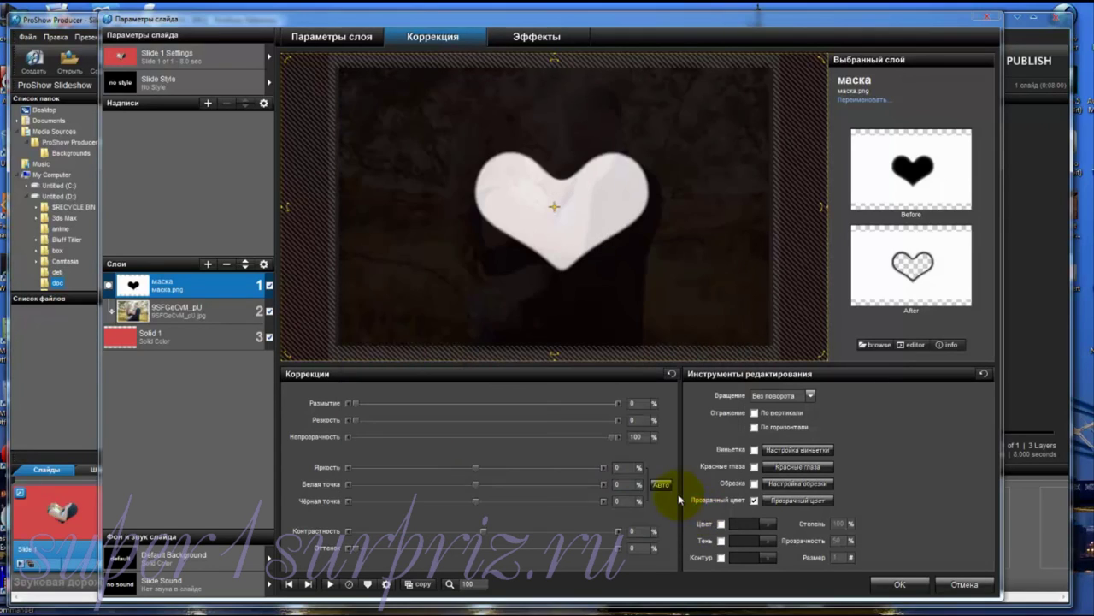
- Enlarge the heart mask to 190% at position -0.12 x -3.32 and copy these settings to the next keyframe
click(548, 39)
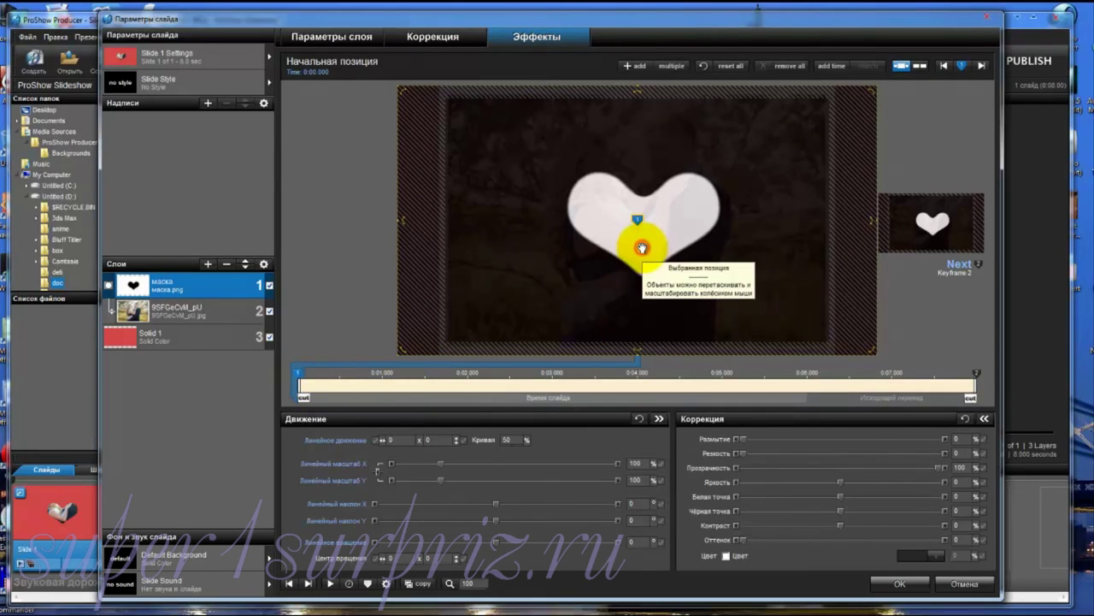
scroll(643, 246, up, 9)
scroll(642, 248, up, 5)
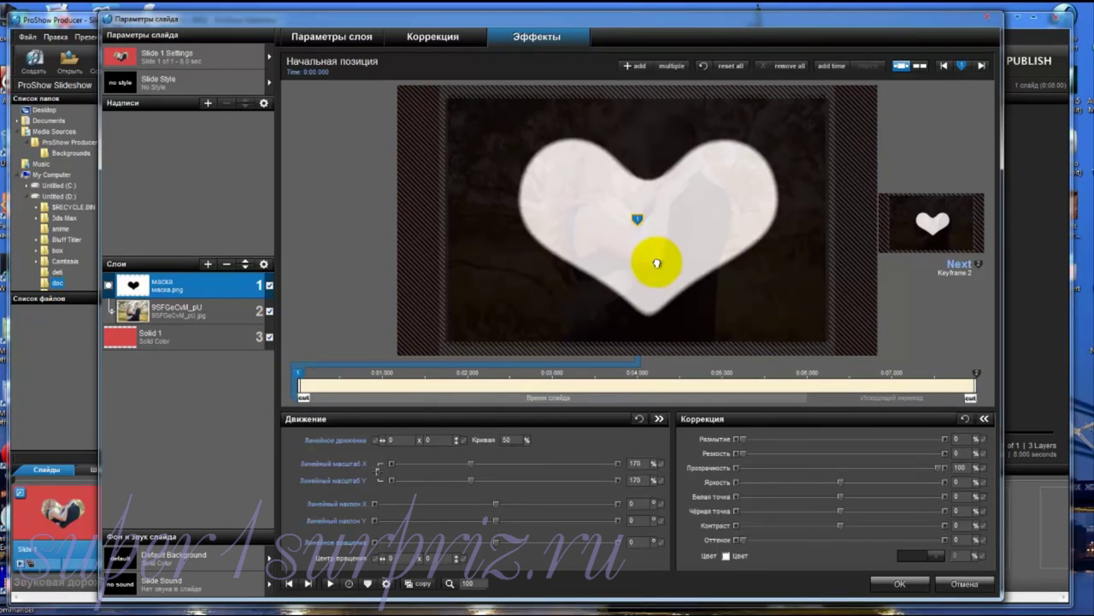
mouse_move(657, 264)
mouse_down()
mouse_move(655, 220)
mouse_move(656, 262)
mouse_move(655, 251)
mouse_up()
scroll(655, 241, up, 4)
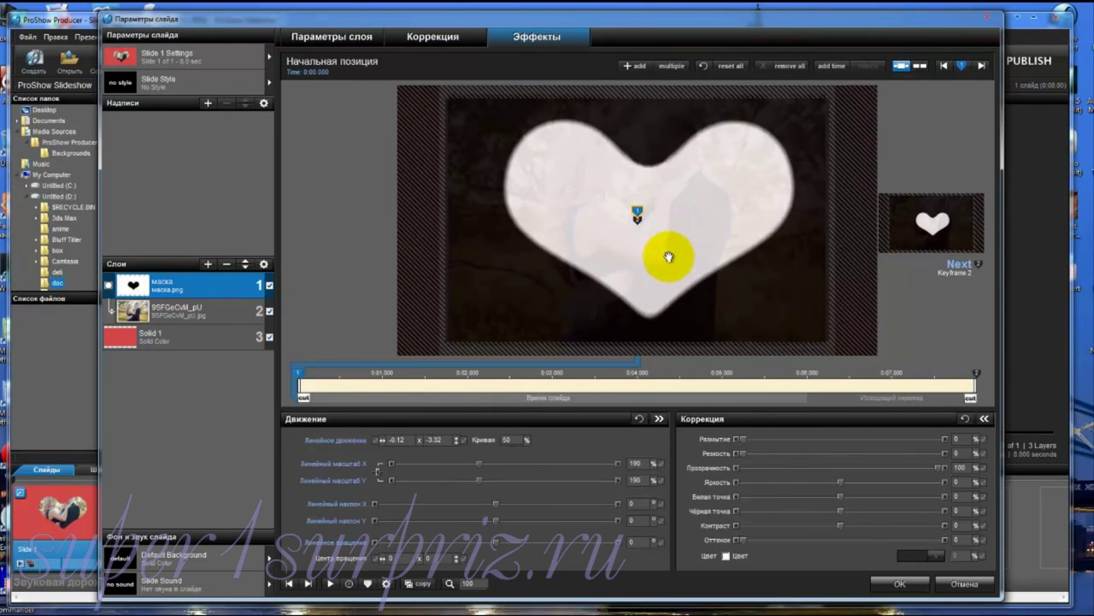
right_click(299, 377)
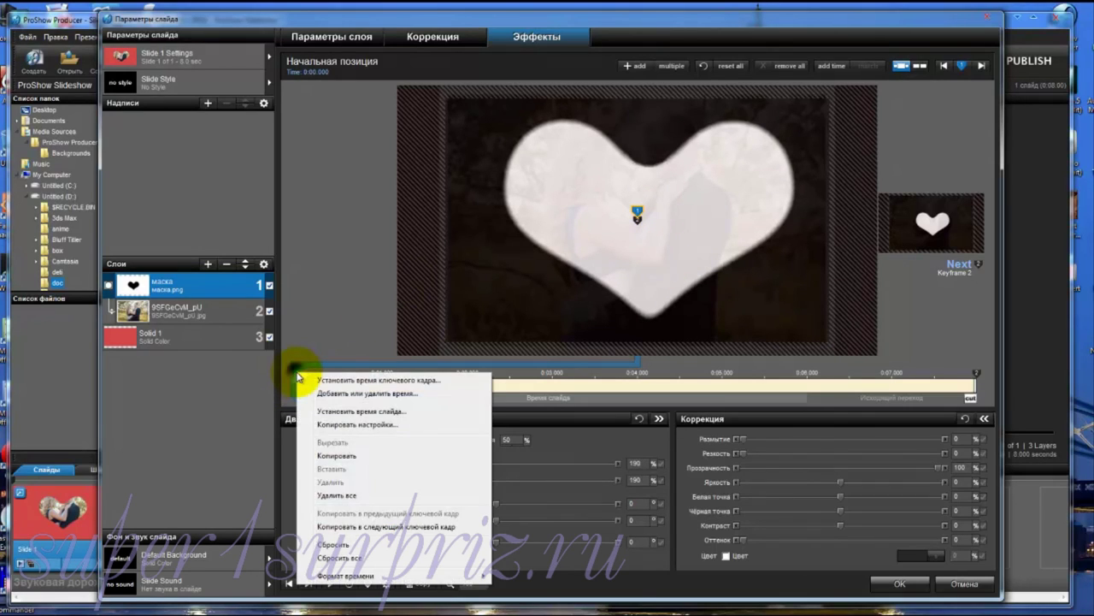
click(332, 527)
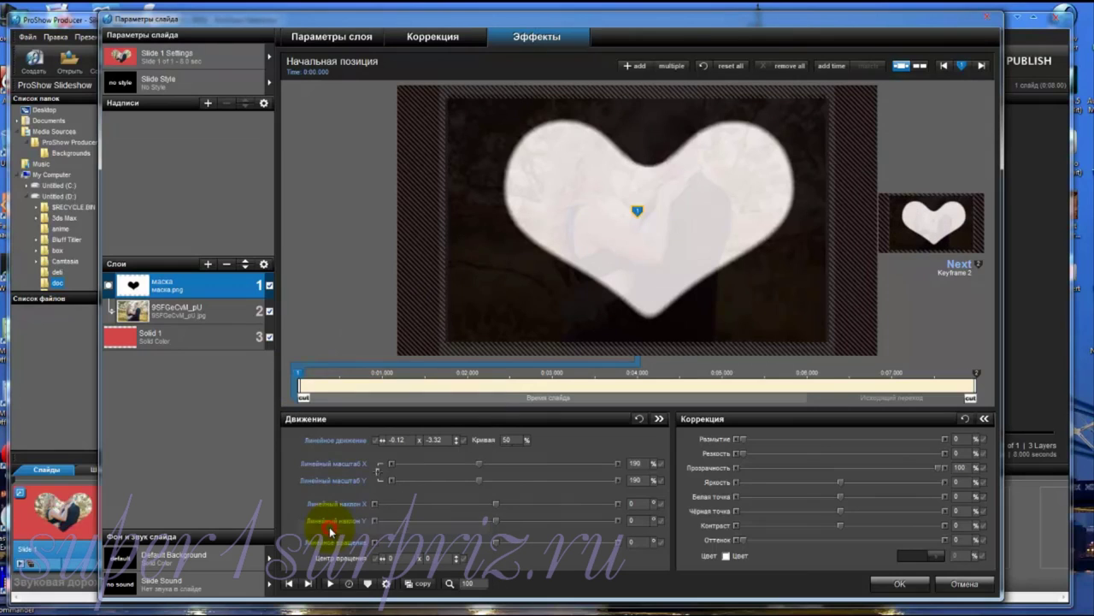
- Scale the couple photo to 110% at position 5.37 x 11.99 within the heart and copy the settings to the next keyframe
click(214, 313)
scroll(684, 208, down, 5)
drag(684, 208, 702, 239)
scroll(701, 236, up, 2)
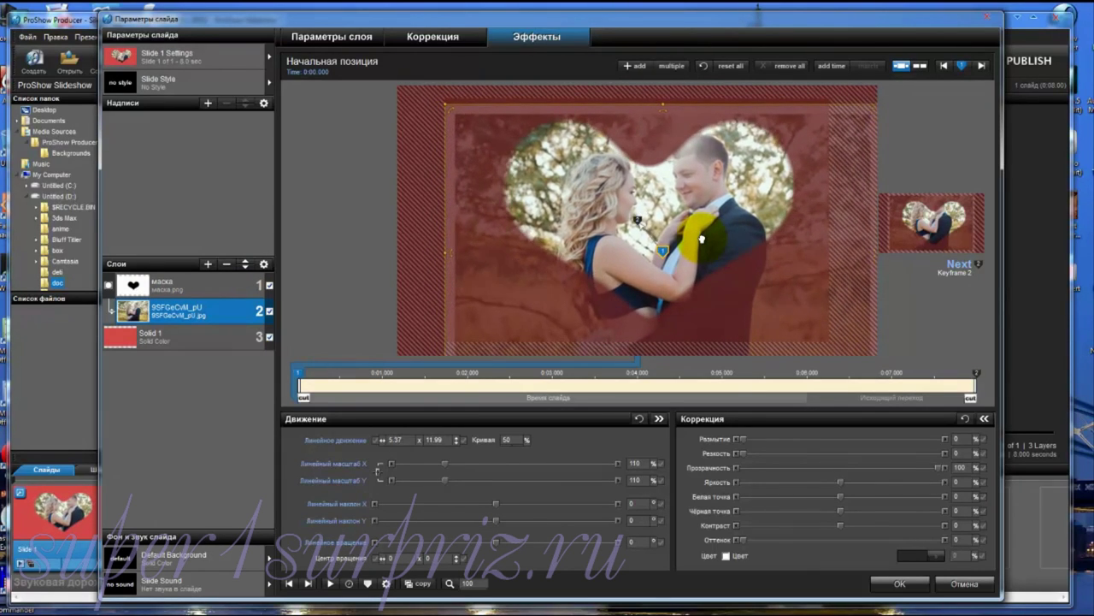
right_click(298, 373)
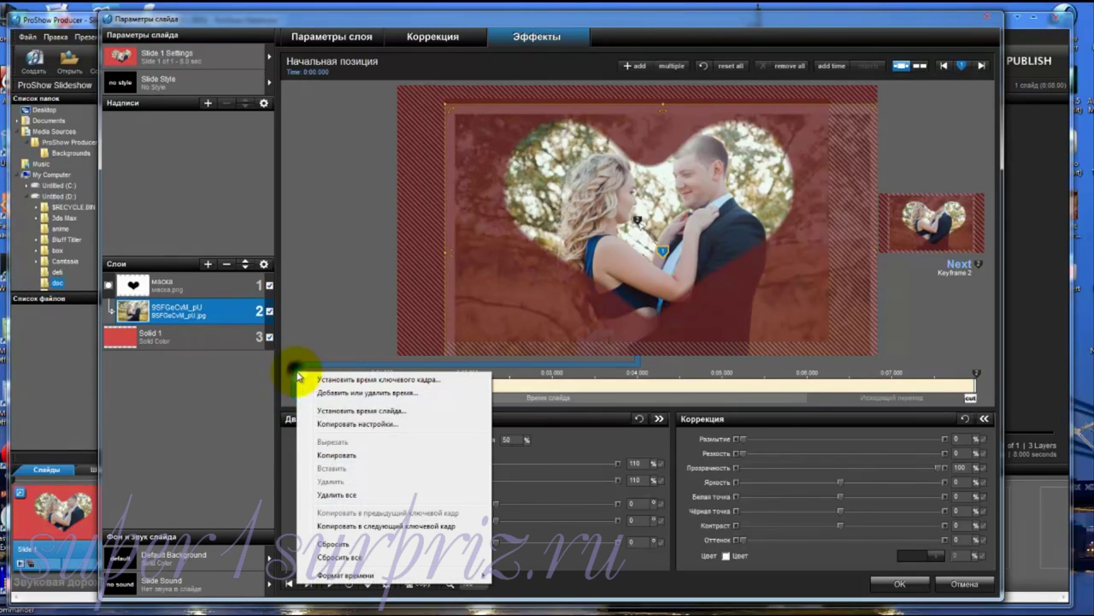
click(344, 526)
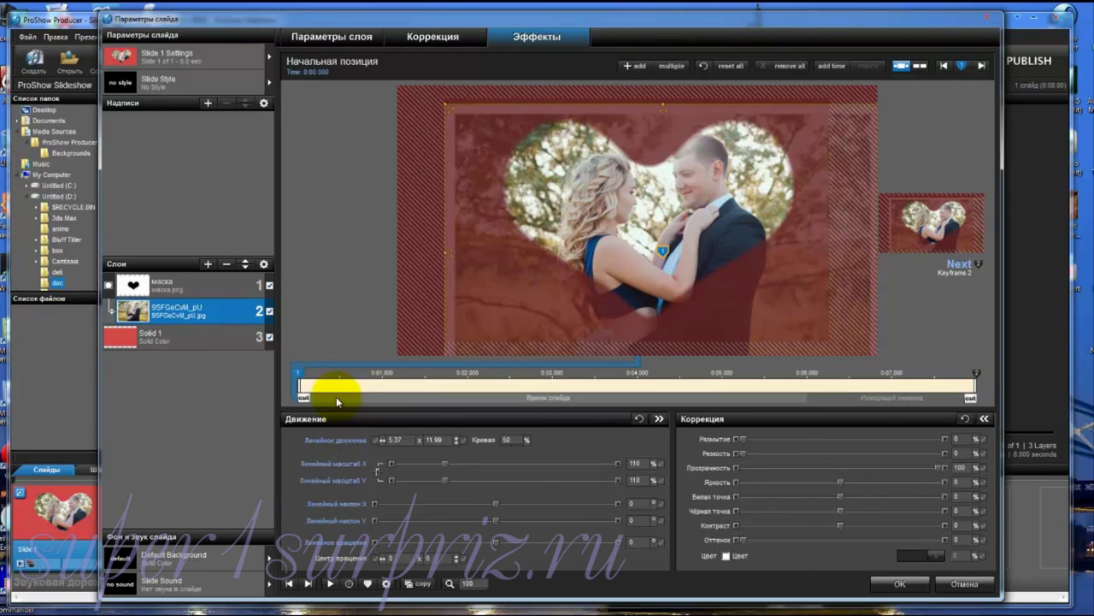
- Play the slide preview to check the couple photo inside the heart mask, and stop the playback
click(330, 584)
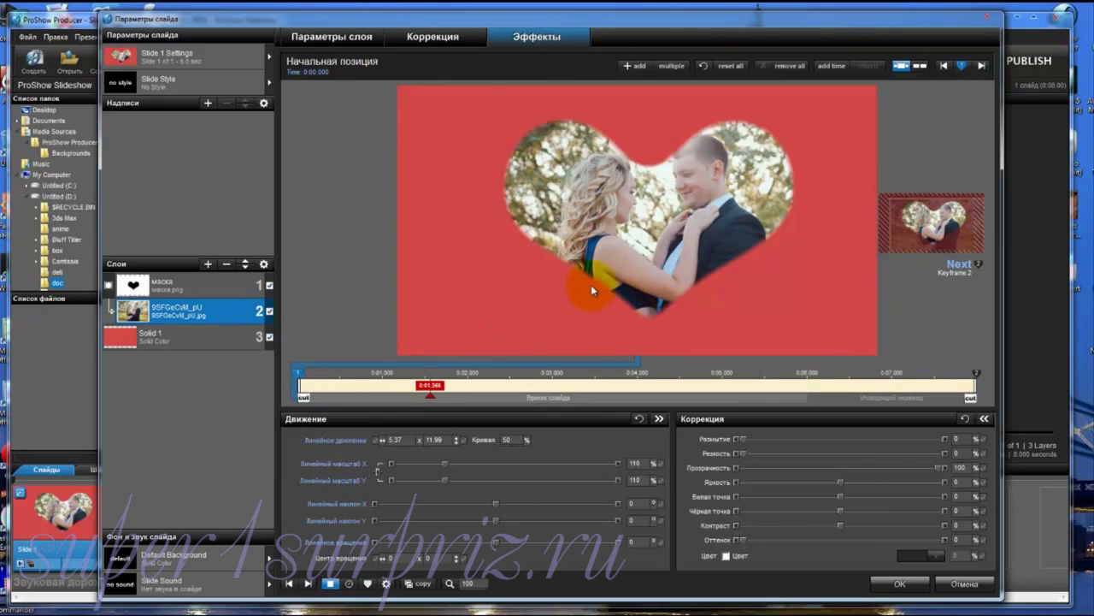
click(518, 243)
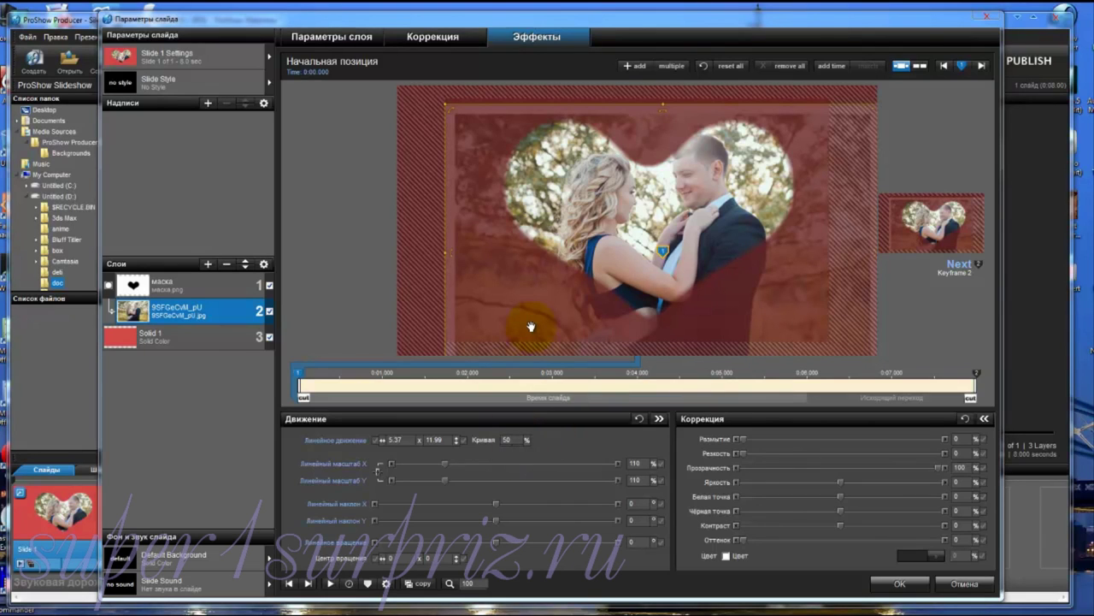